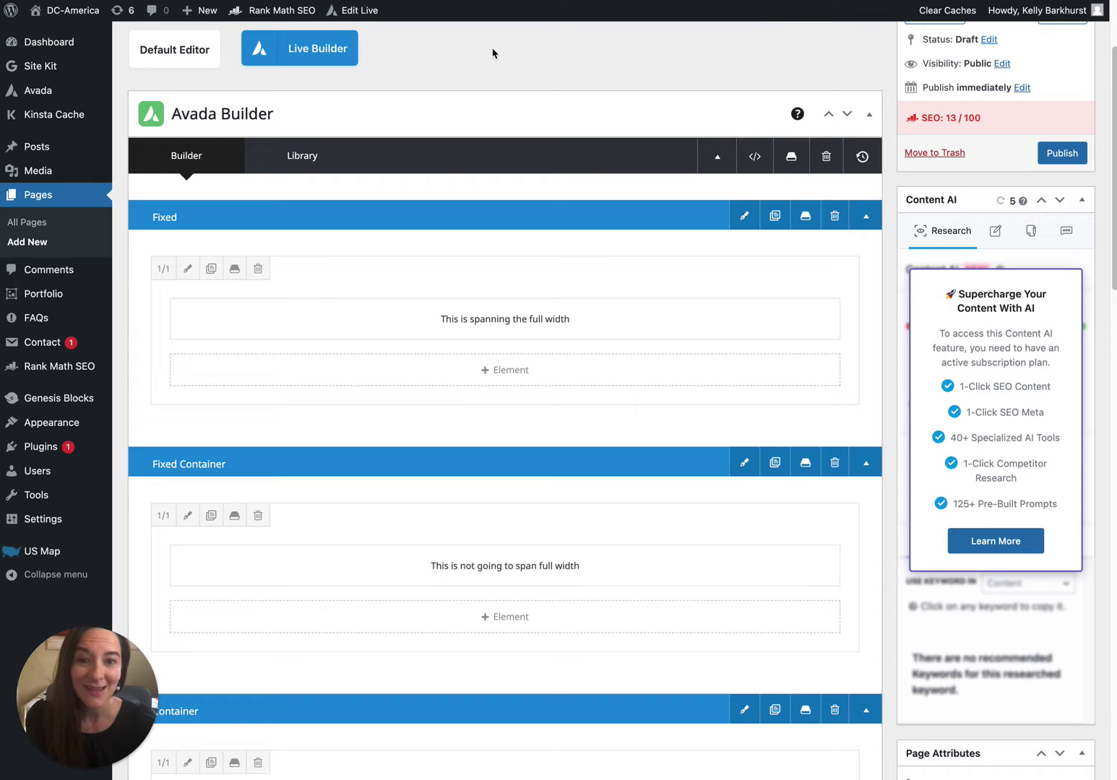
- Inspect the Fixed container's settings without changing anything
left_click(746, 217)
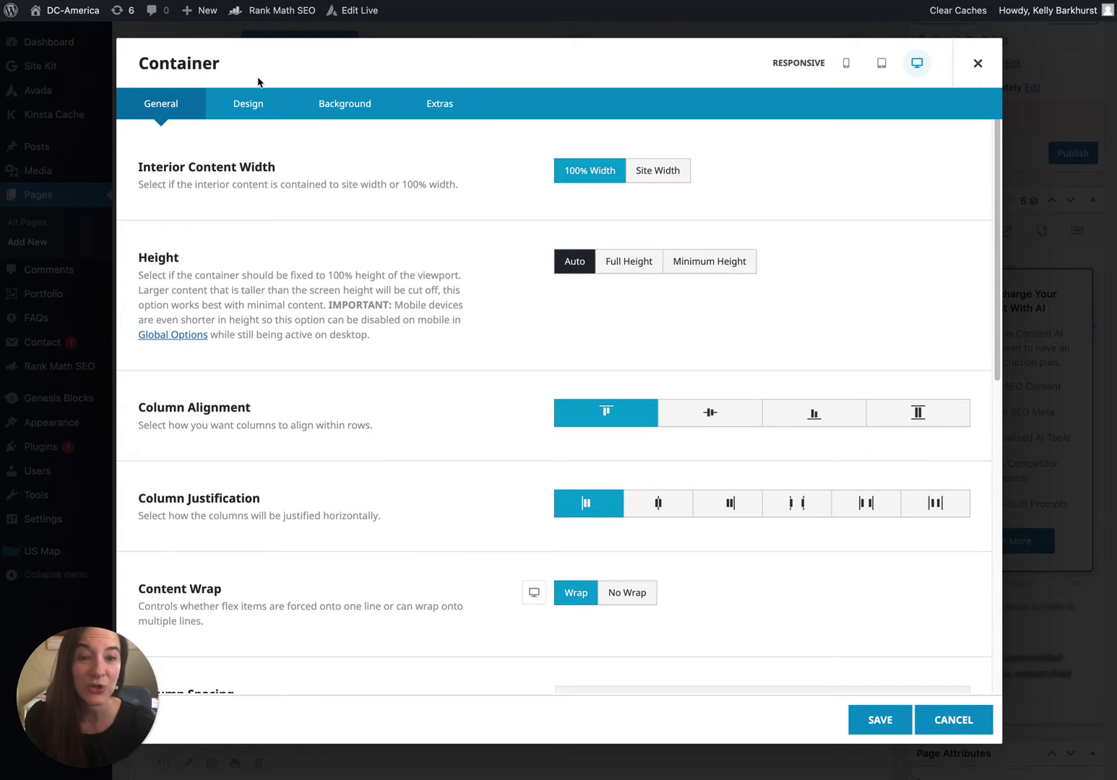
left_click(978, 62)
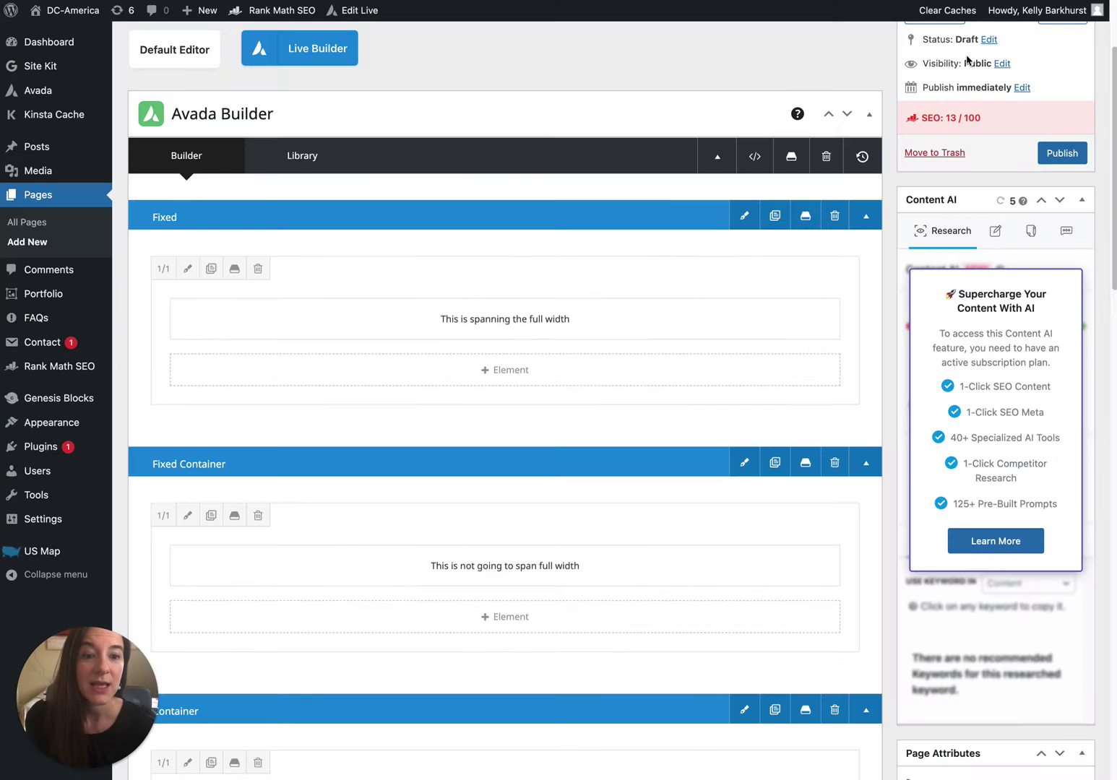
left_click_drag(1113, 251, 1107, 427)
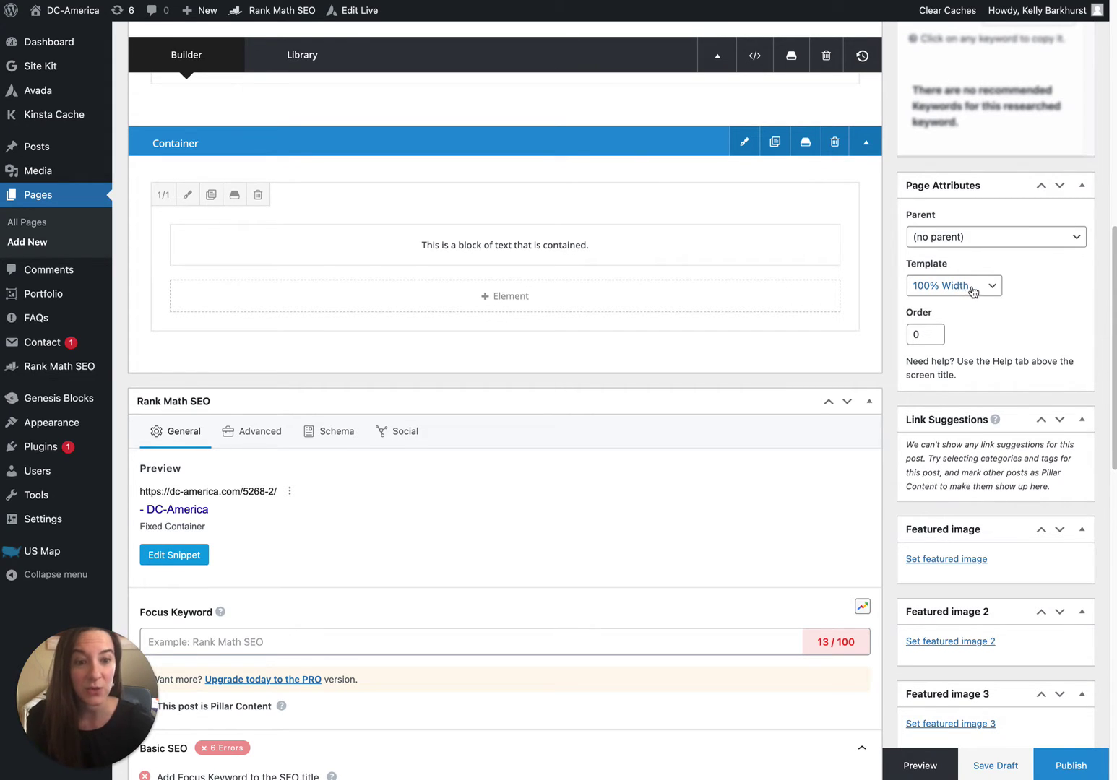
- Confirm the page template is still 100% Width
left_click(972, 290)
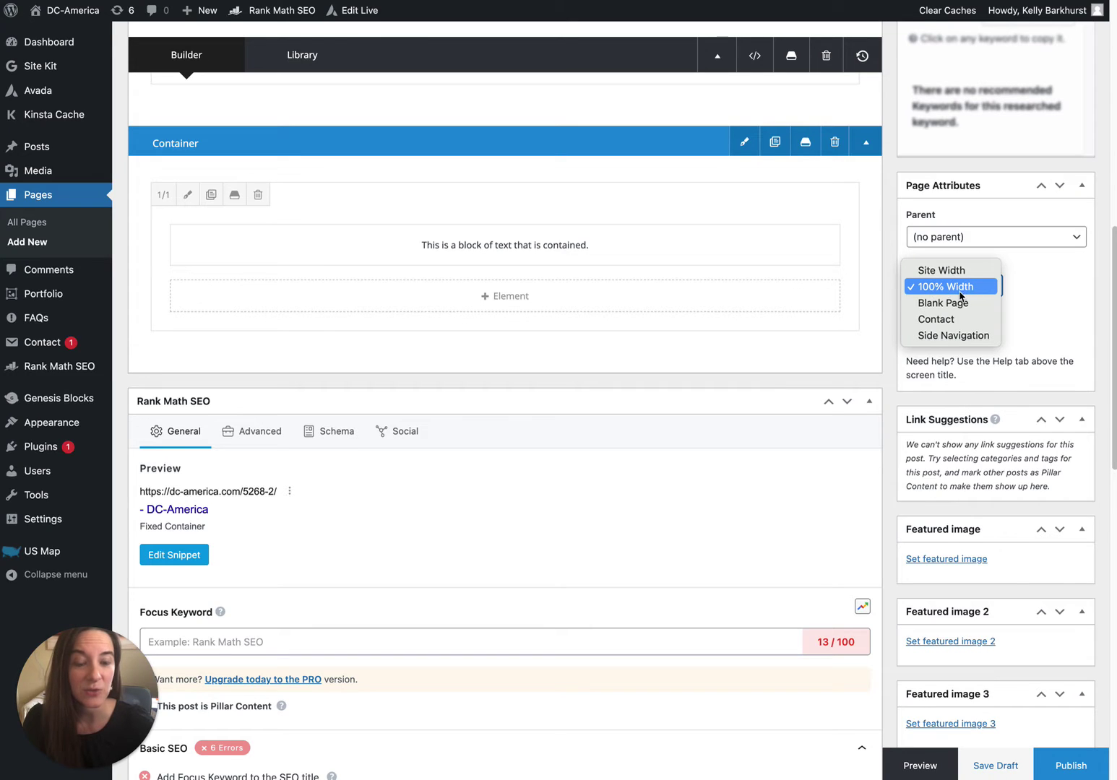
left_click(1047, 303)
scroll(1102, 336, "up", 10)
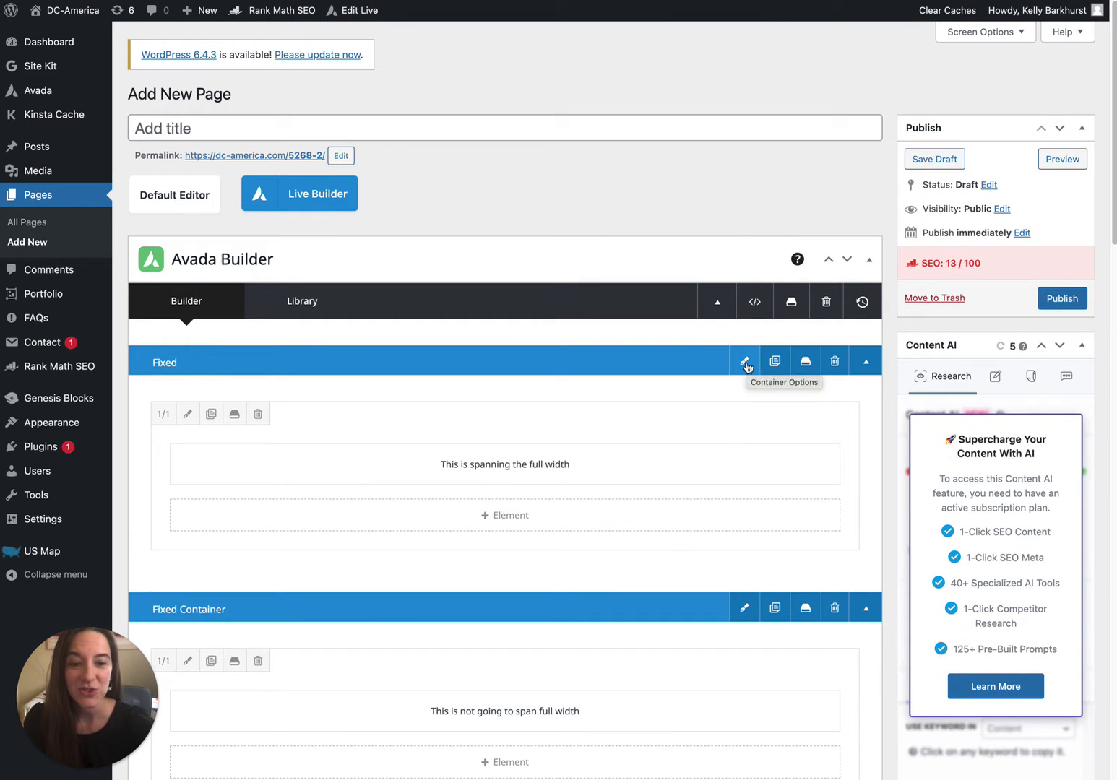
- Recheck the Fixed container's settings, then close the front-end preview
left_click(745, 362)
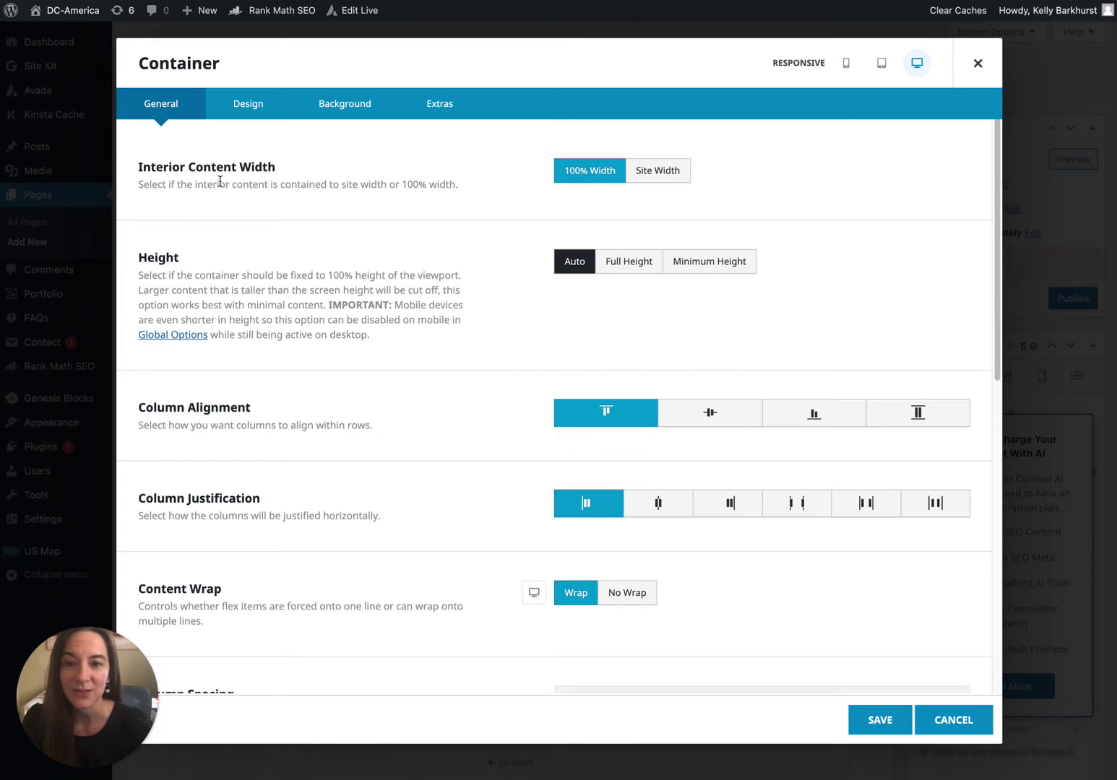
left_click(979, 66)
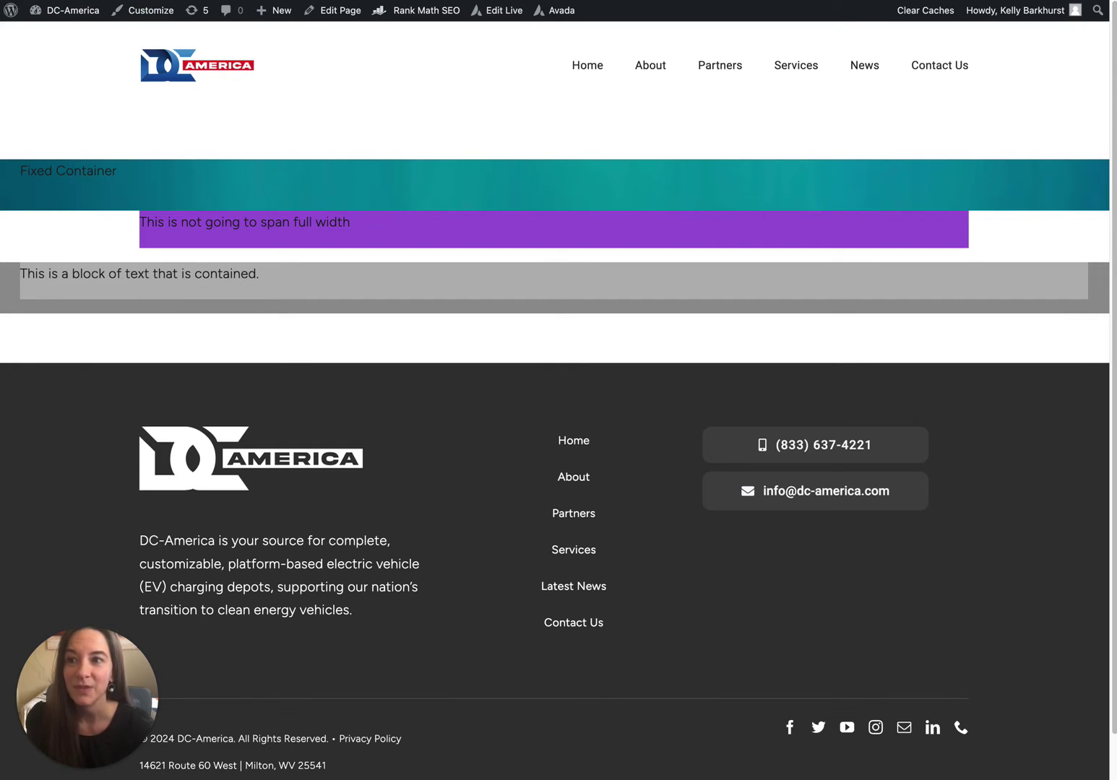
key("ctrl+w")
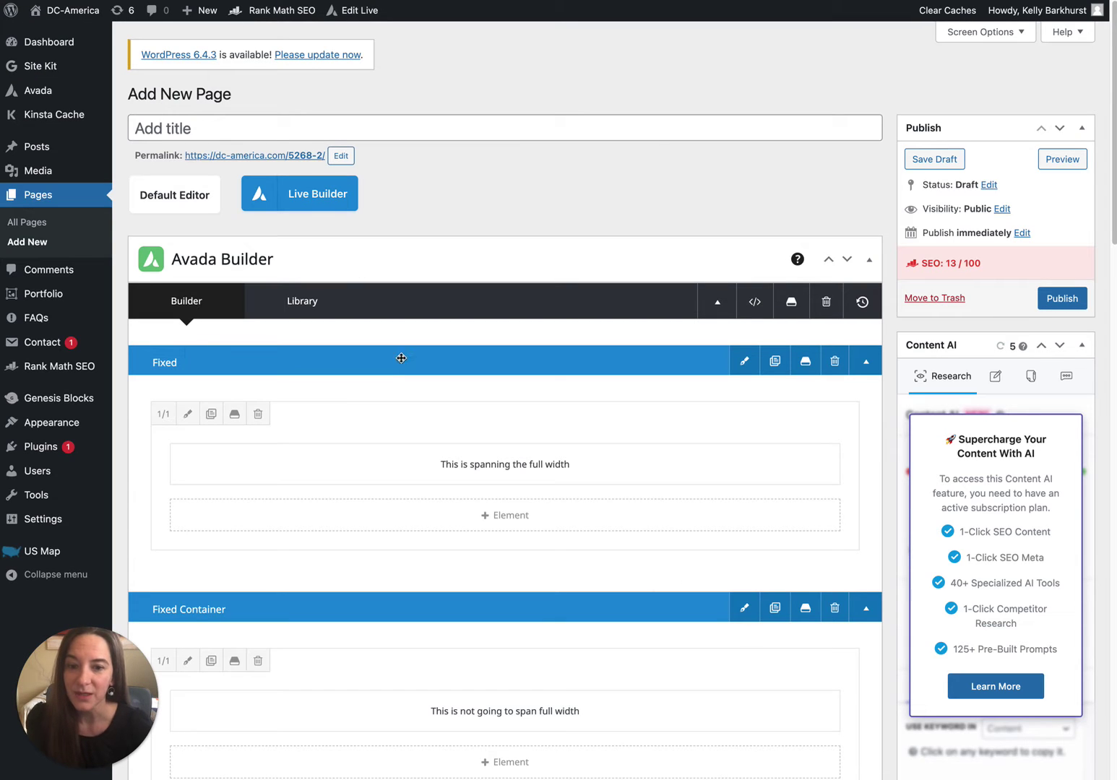
- Collapse the Fixed, Fixed Container and Container sections, then expand all three again
left_click(867, 362)
left_click(867, 392)
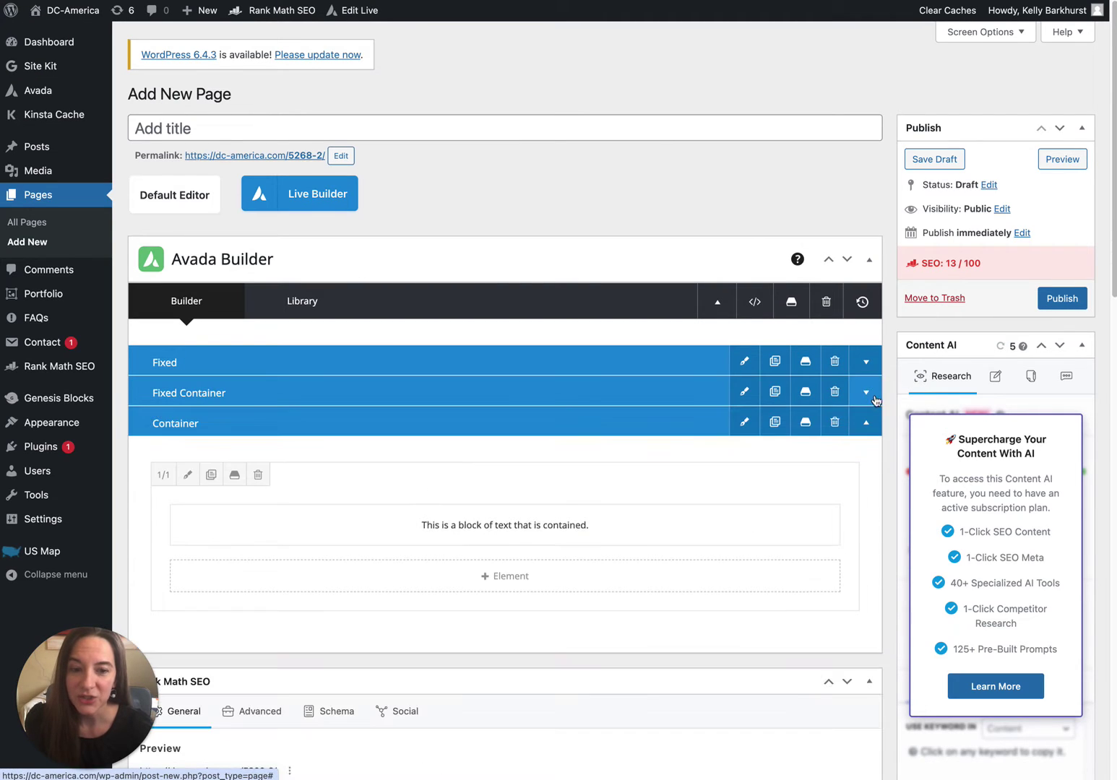
left_click(867, 423)
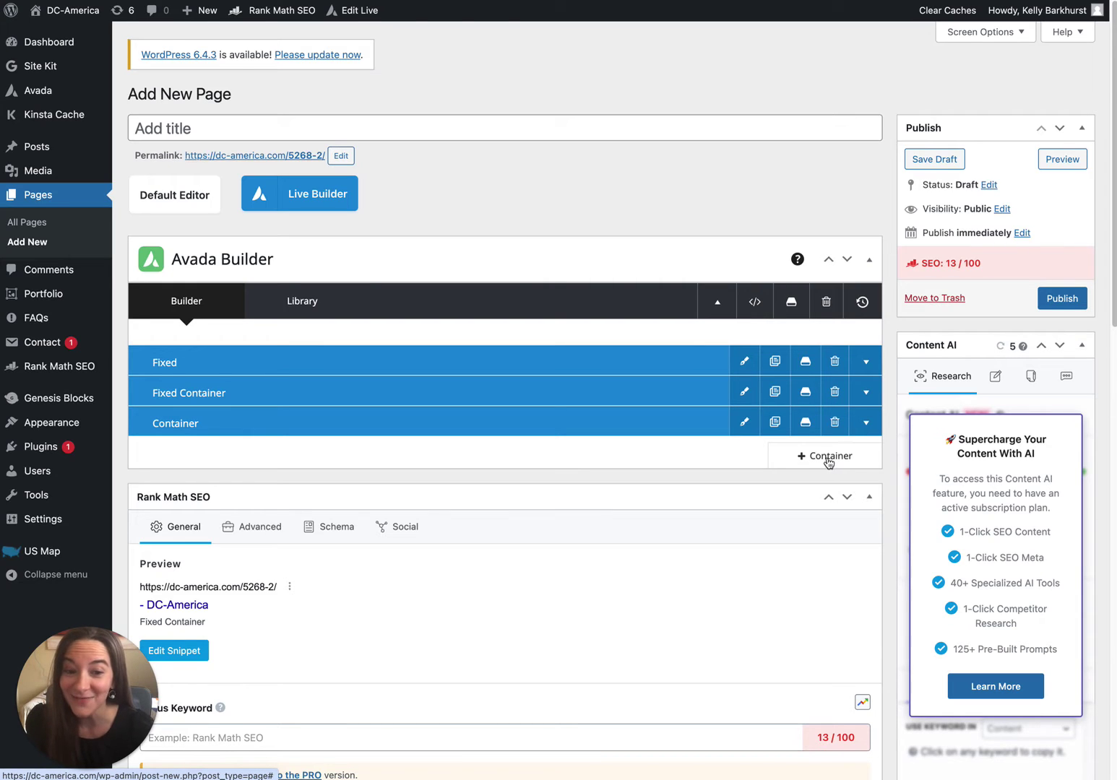
left_click(867, 424)
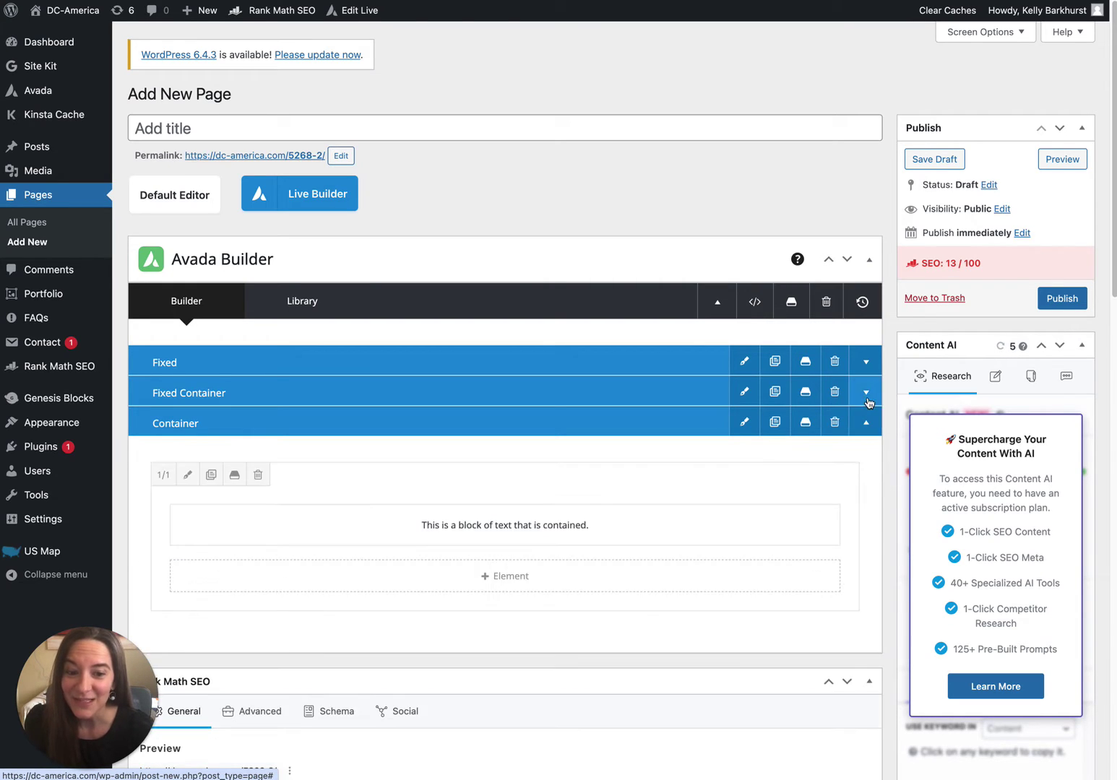
left_click(866, 392)
left_click(866, 361)
left_click_drag(1115, 194, 1020, 220)
- Collapse all three sections and expand only Fixed to show its column
left_click(867, 296)
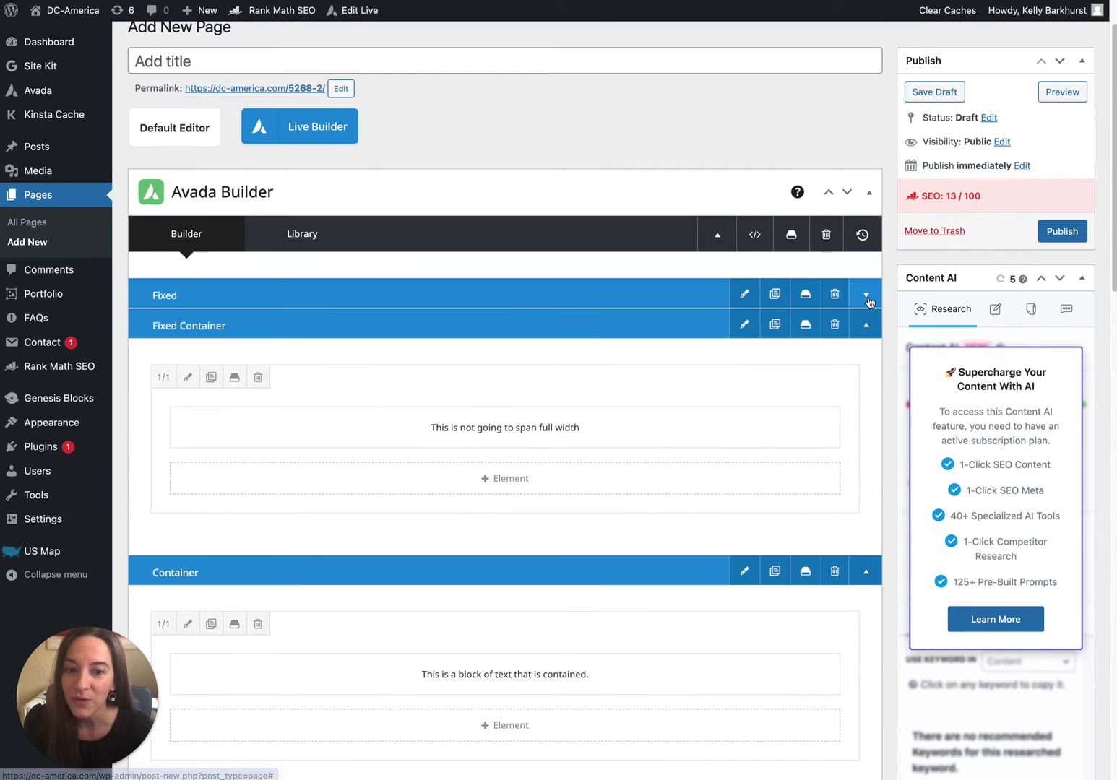
left_click(867, 325)
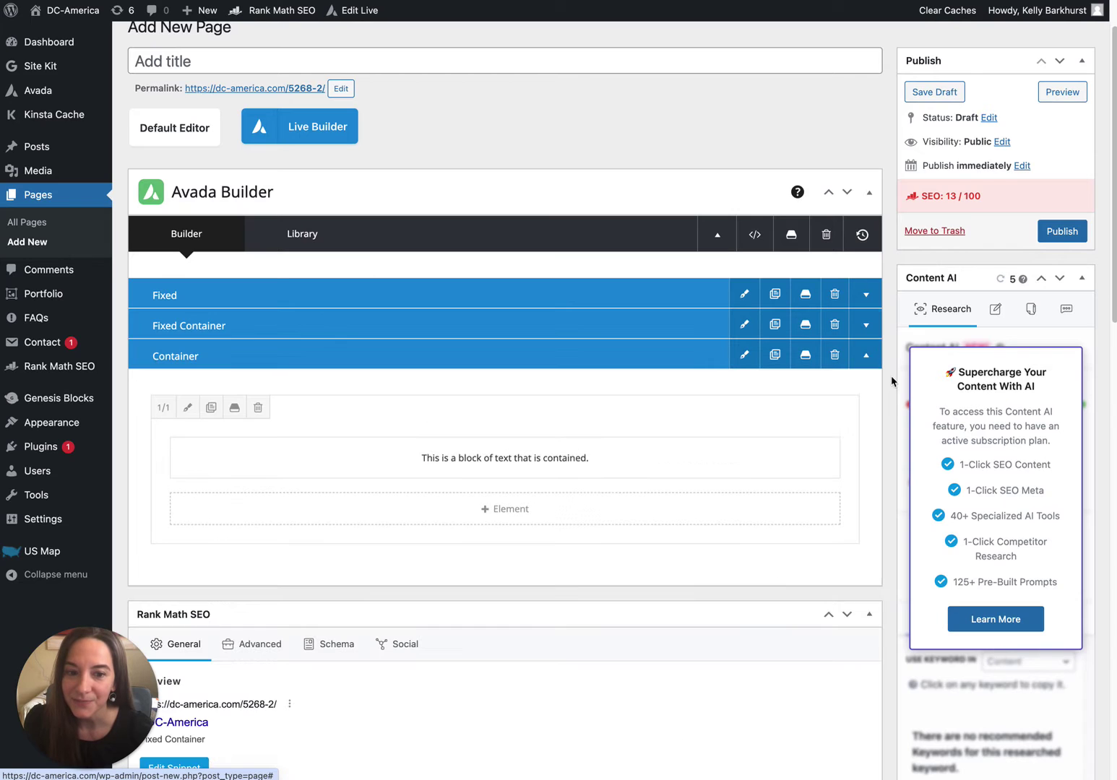
left_click(867, 355)
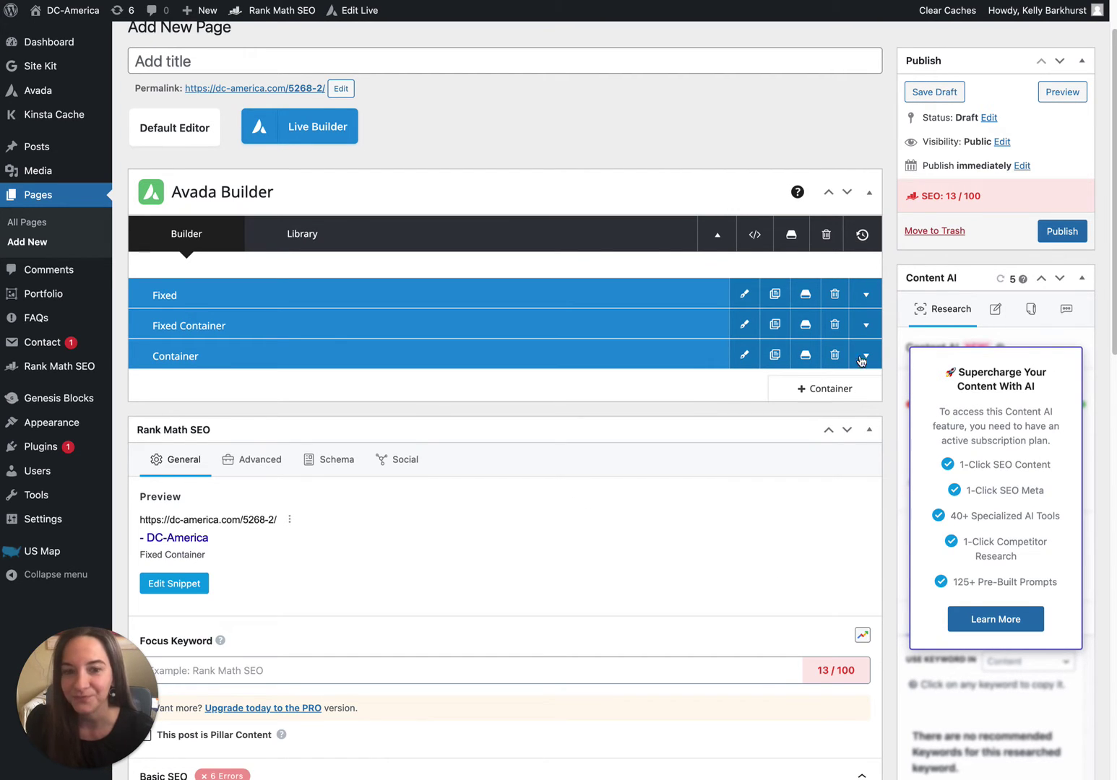
left_click(867, 297)
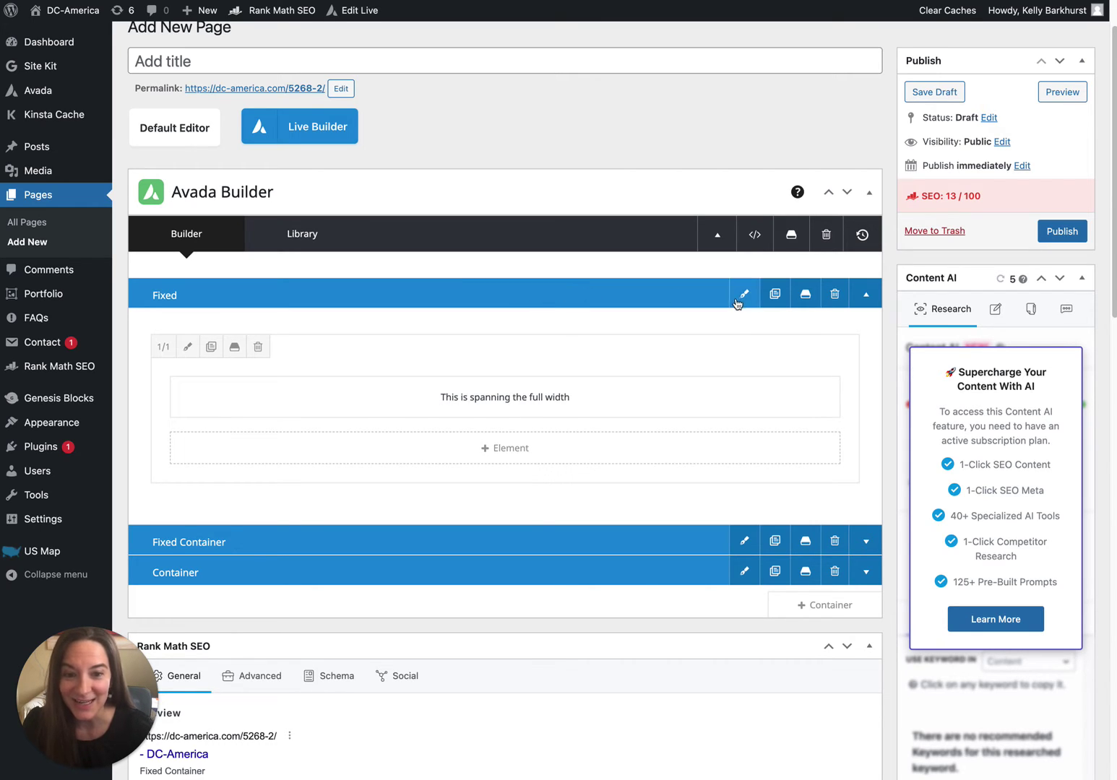
mouse_move(672, 516)
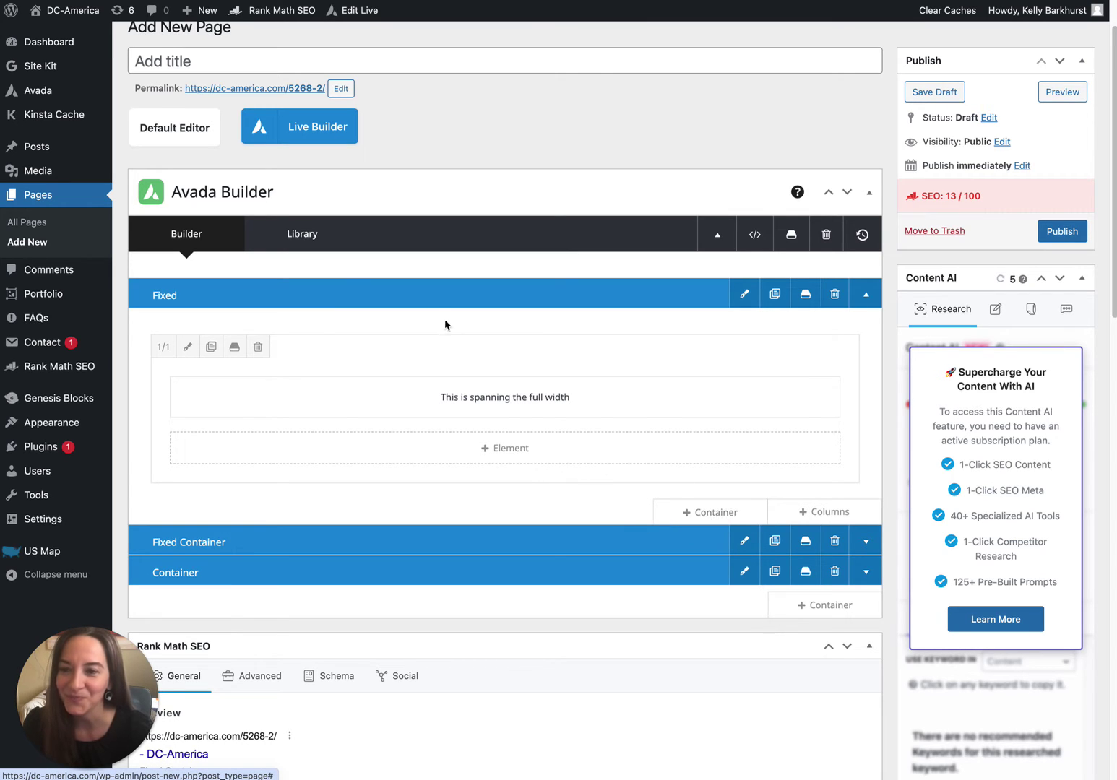
left_click(745, 299)
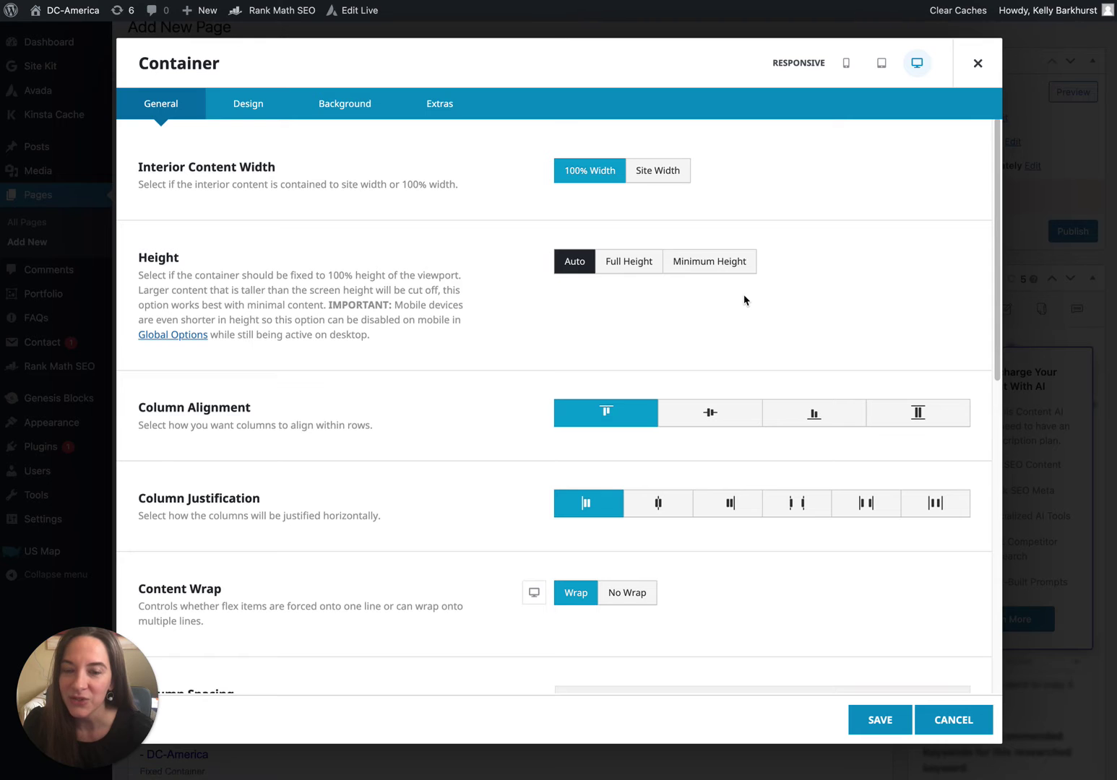
left_click(379, 108)
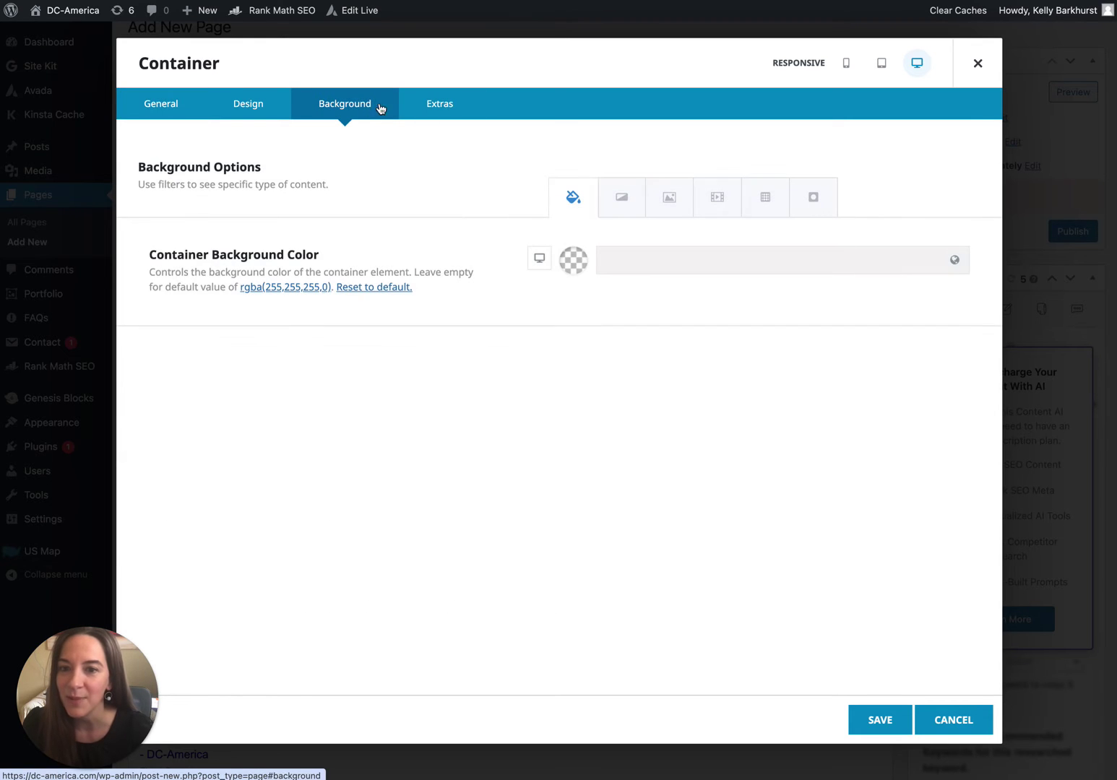
left_click(665, 208)
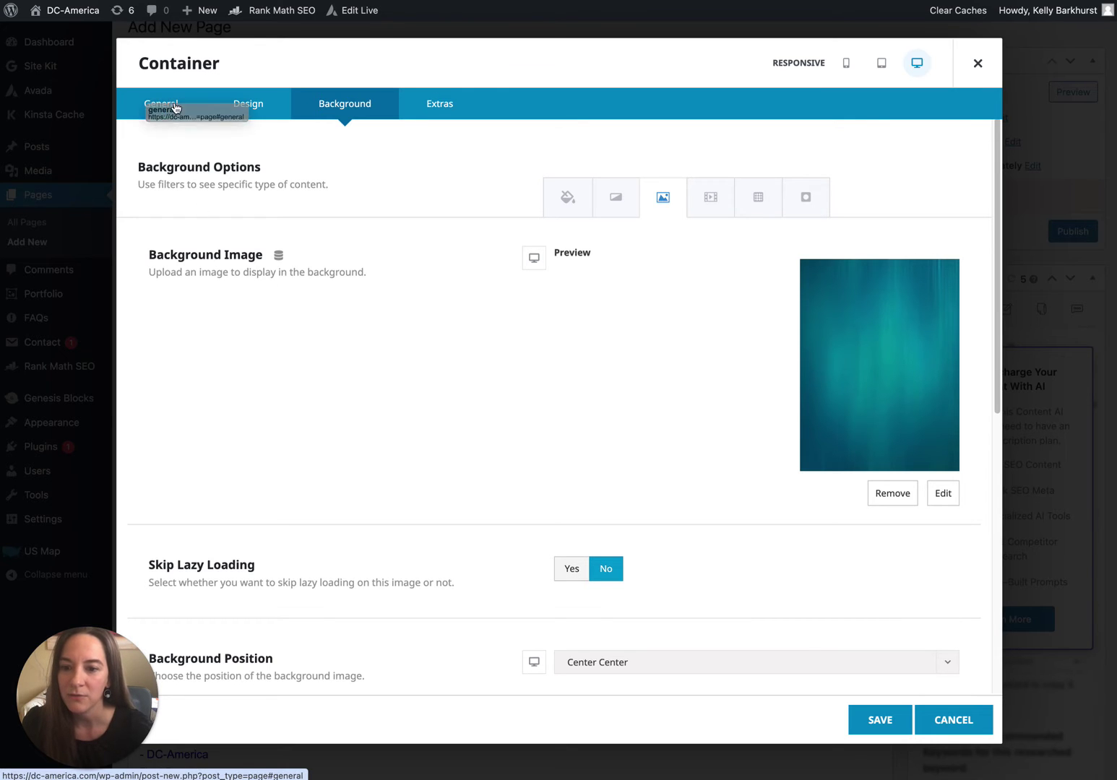
left_click(173, 108)
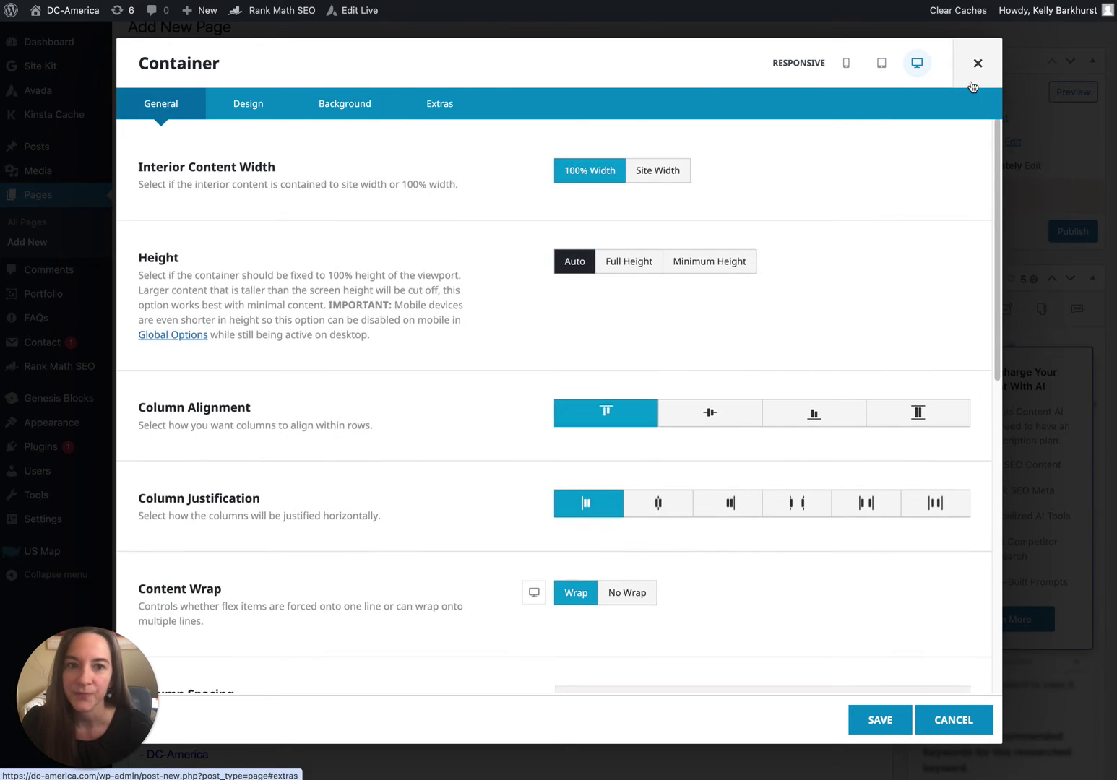
left_click(978, 65)
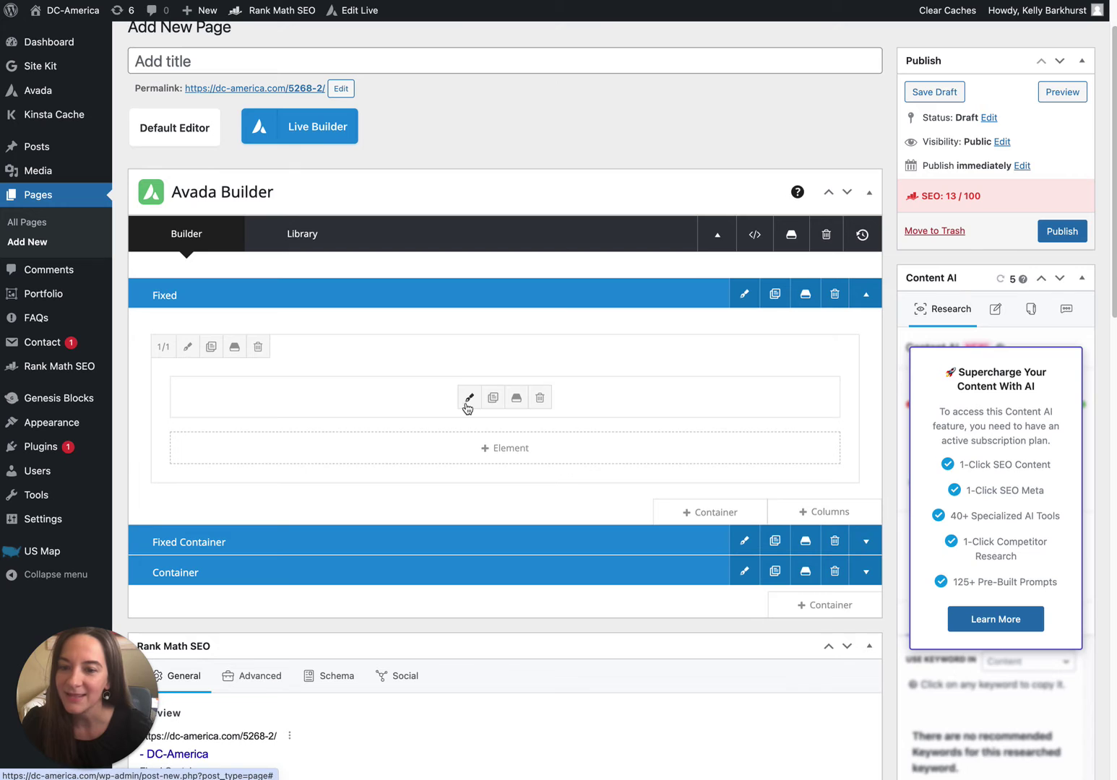
left_click(466, 399)
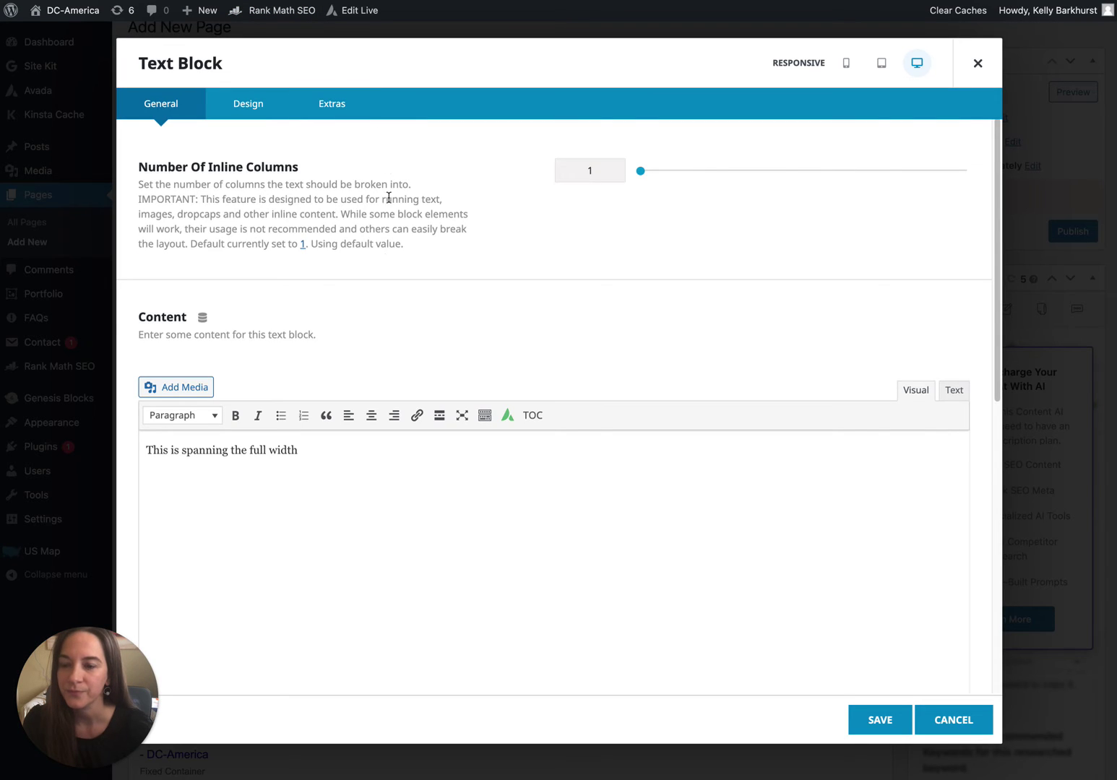
left_click(159, 107)
left_click(246, 105)
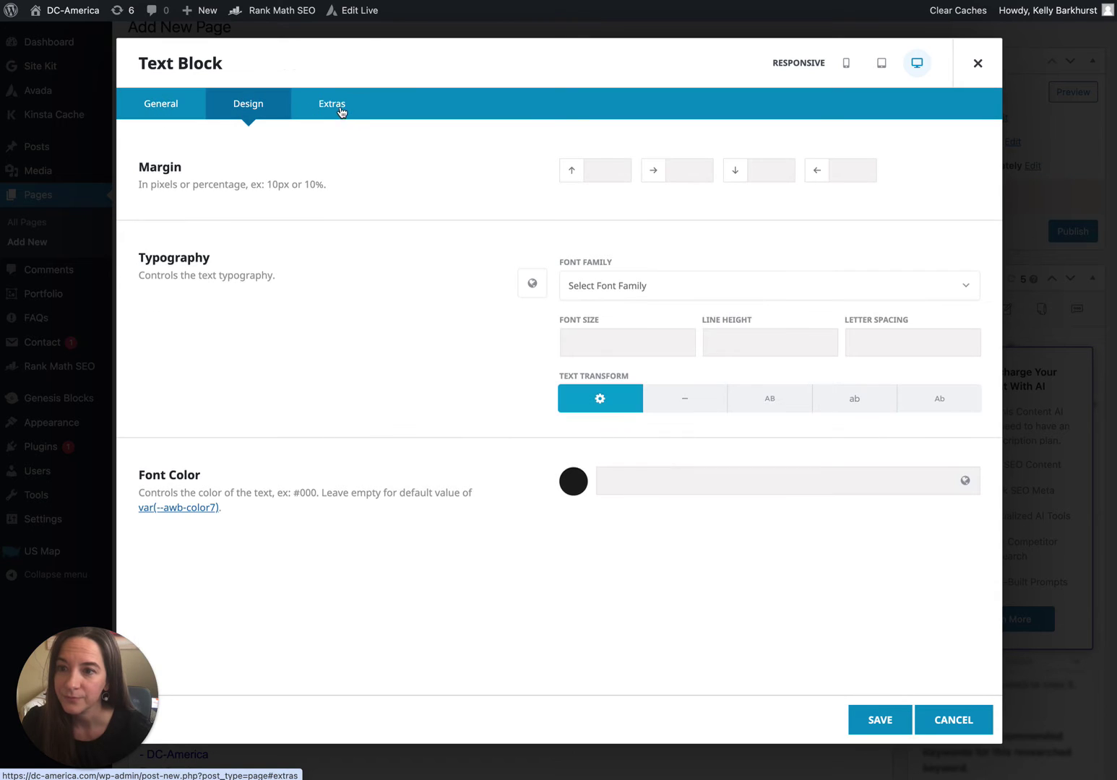
left_click(338, 108)
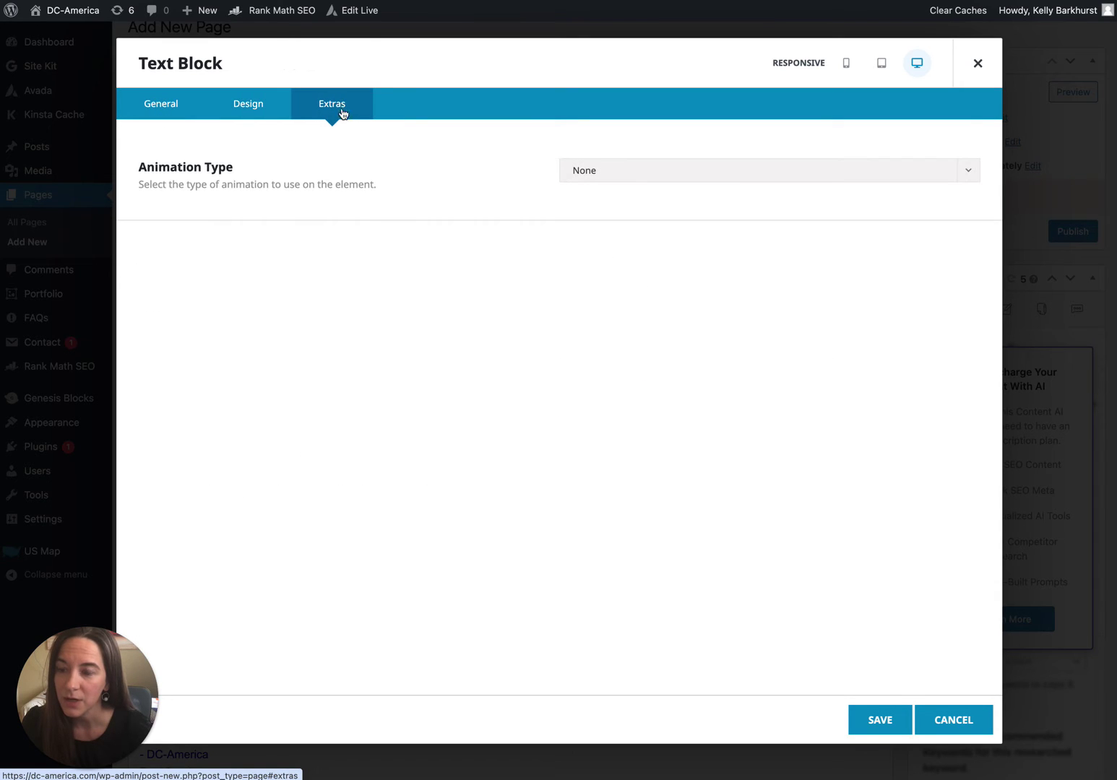
left_click(947, 721)
mouse_move(424, 399)
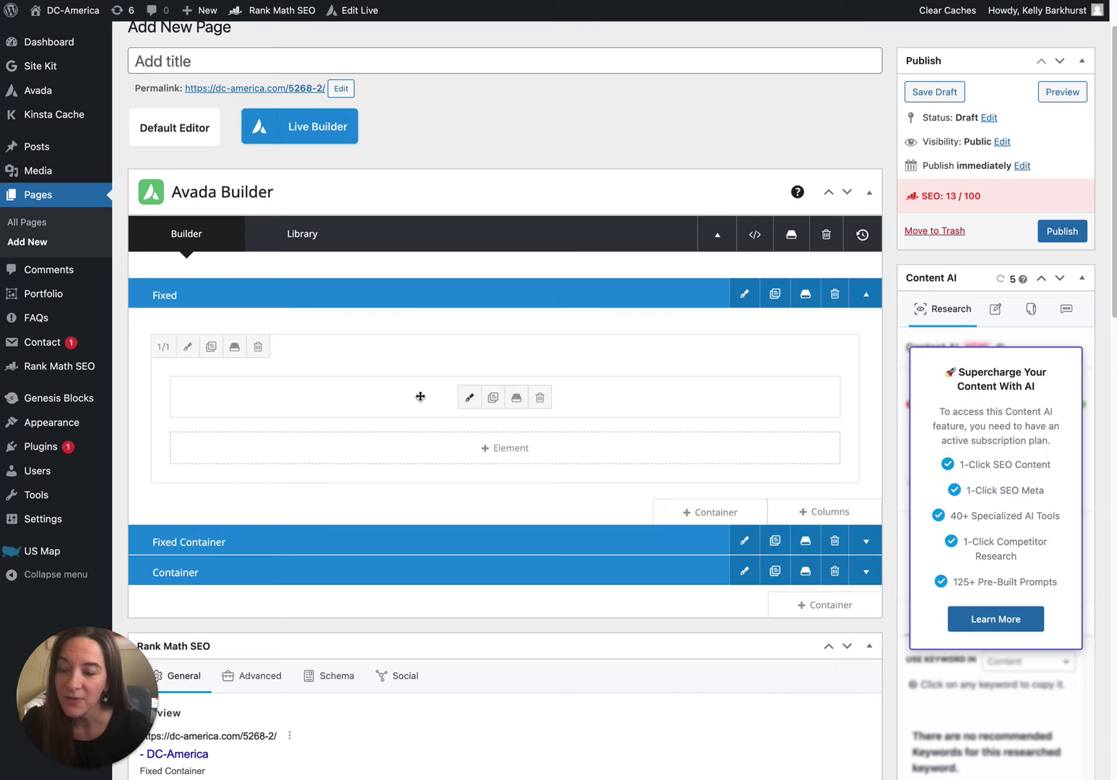
- Give the Fixed section's column a magenta #e214a4 background, save, and preview the page
left_click(188, 348)
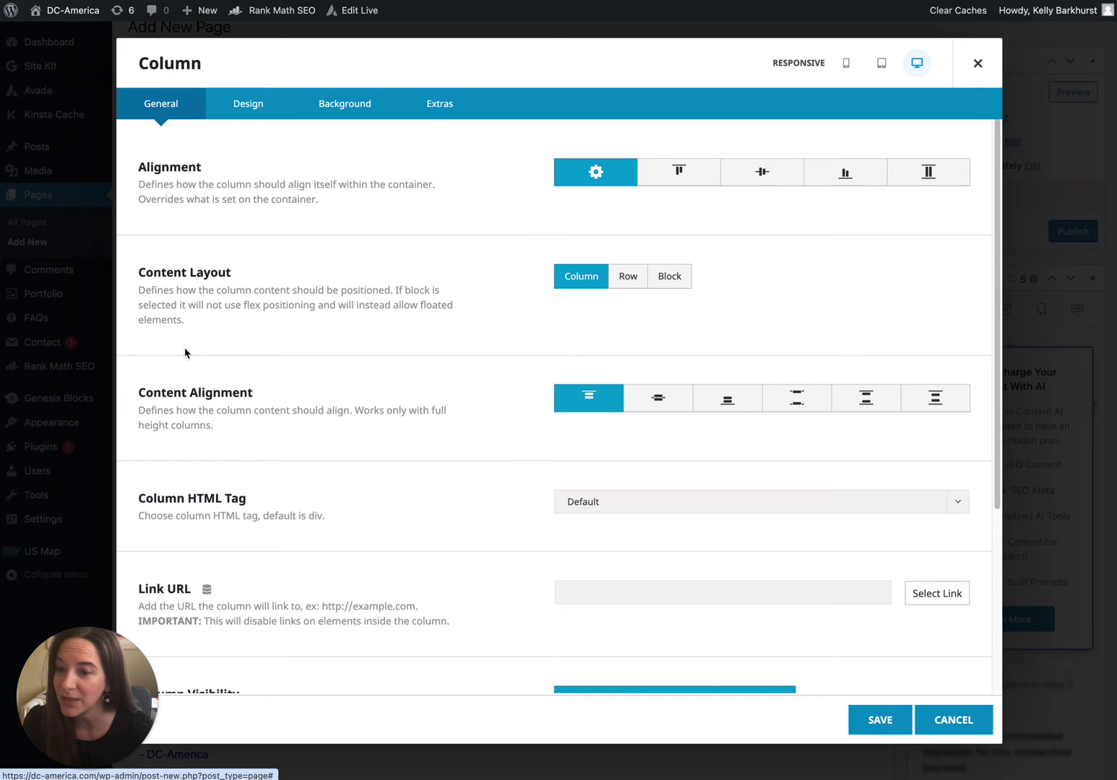
left_click(341, 109)
left_click(578, 267)
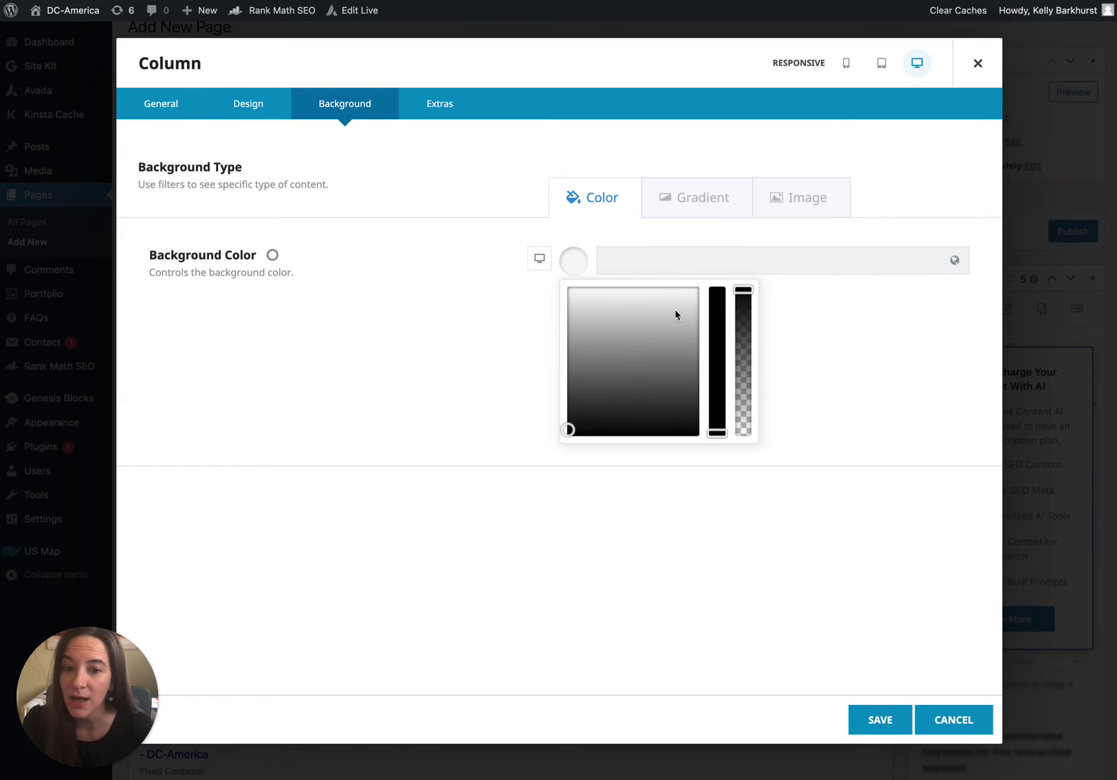
left_click(685, 306)
left_click(880, 721)
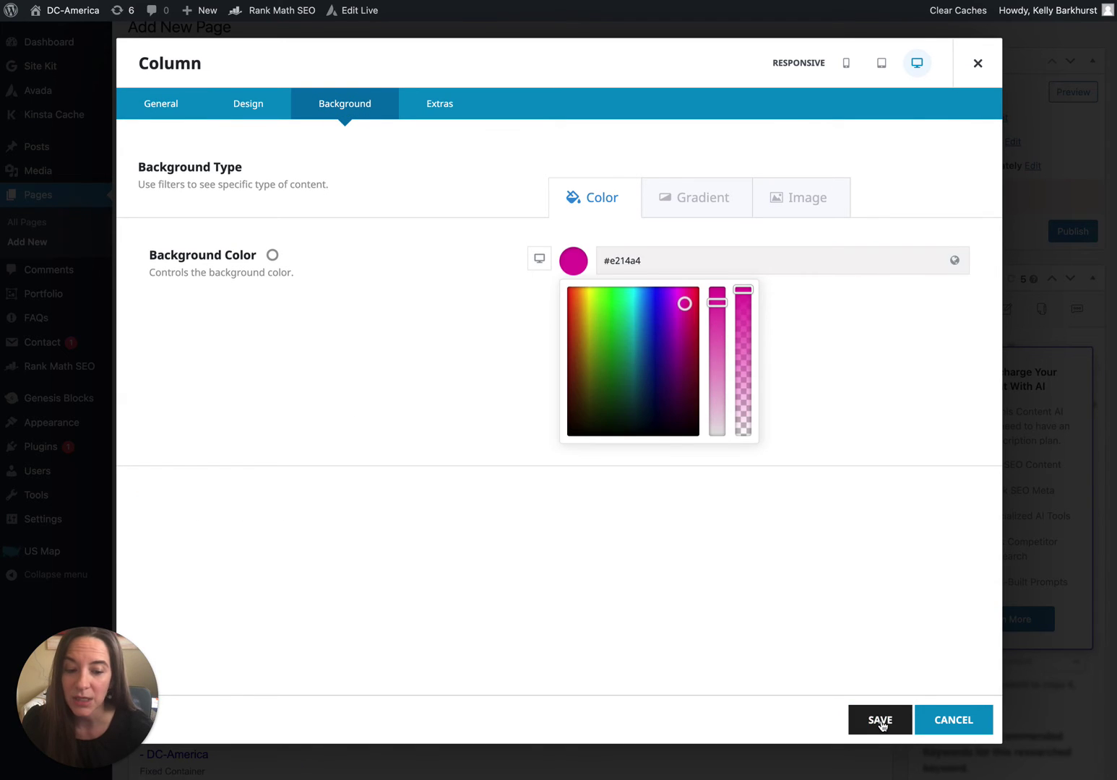
left_click(1053, 92)
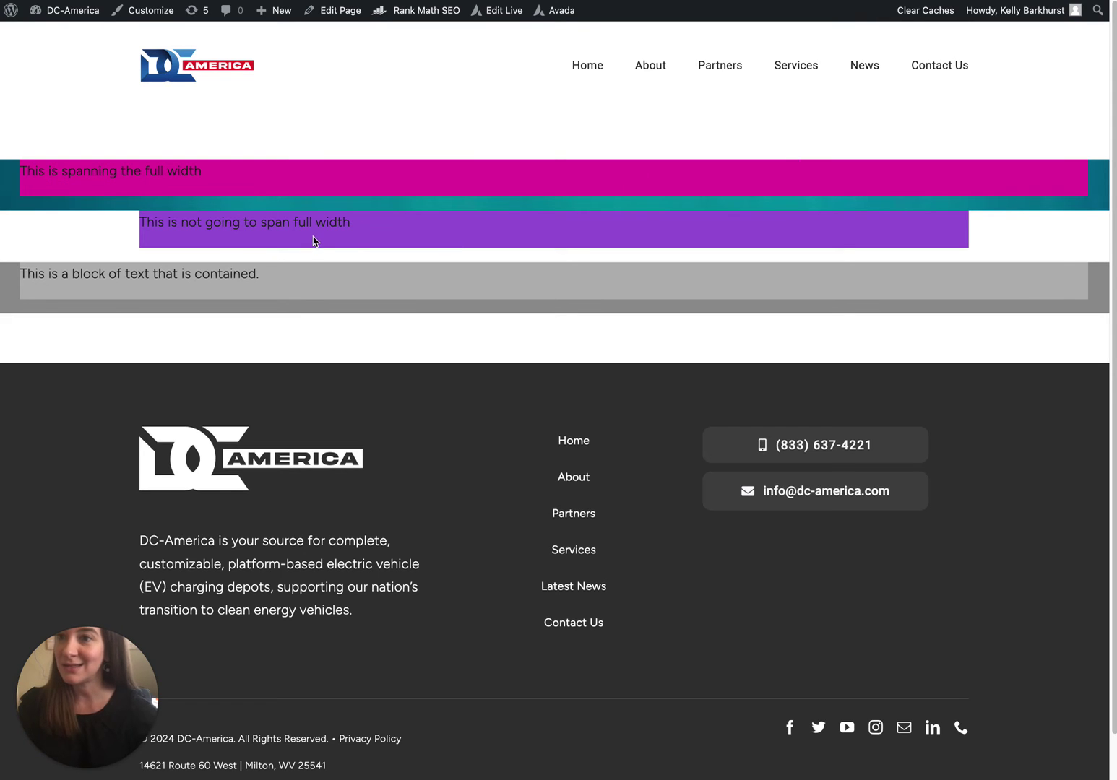
- Close the preview showing the pink full-width row and return to the editor
key("ctrl+w")
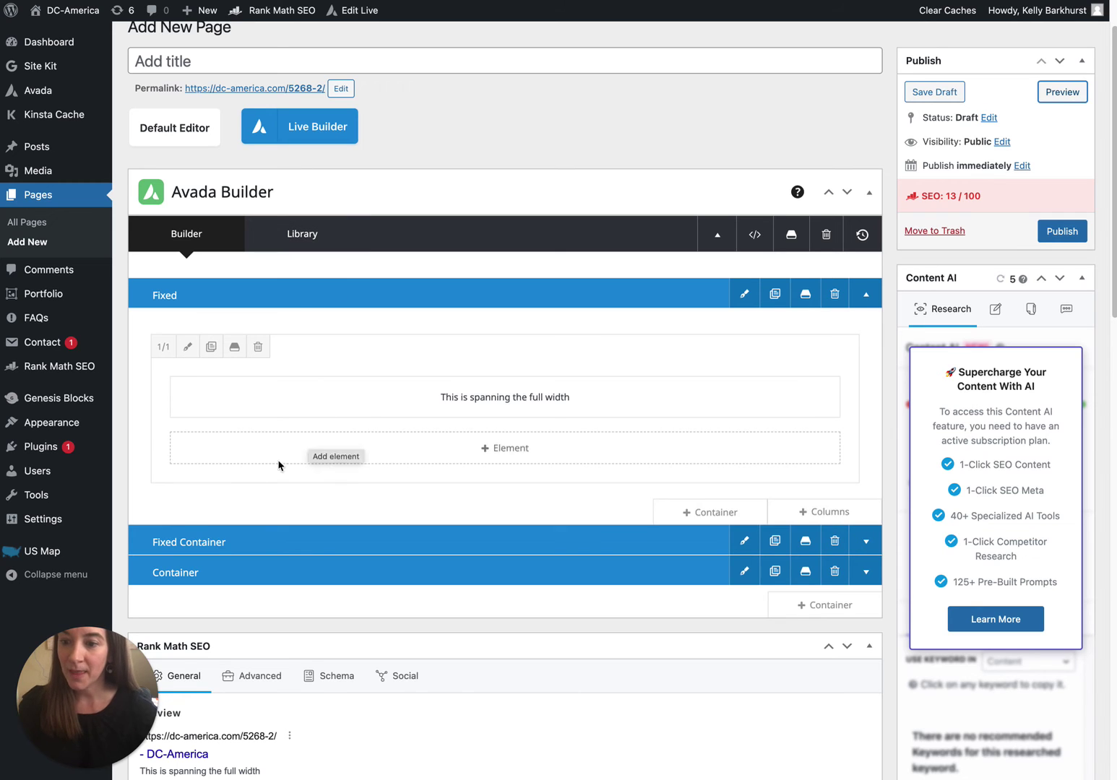
- Swap which section is expanded from Fixed to Fixed Container, reviewing its Background and General settings unchanged
left_click(866, 294)
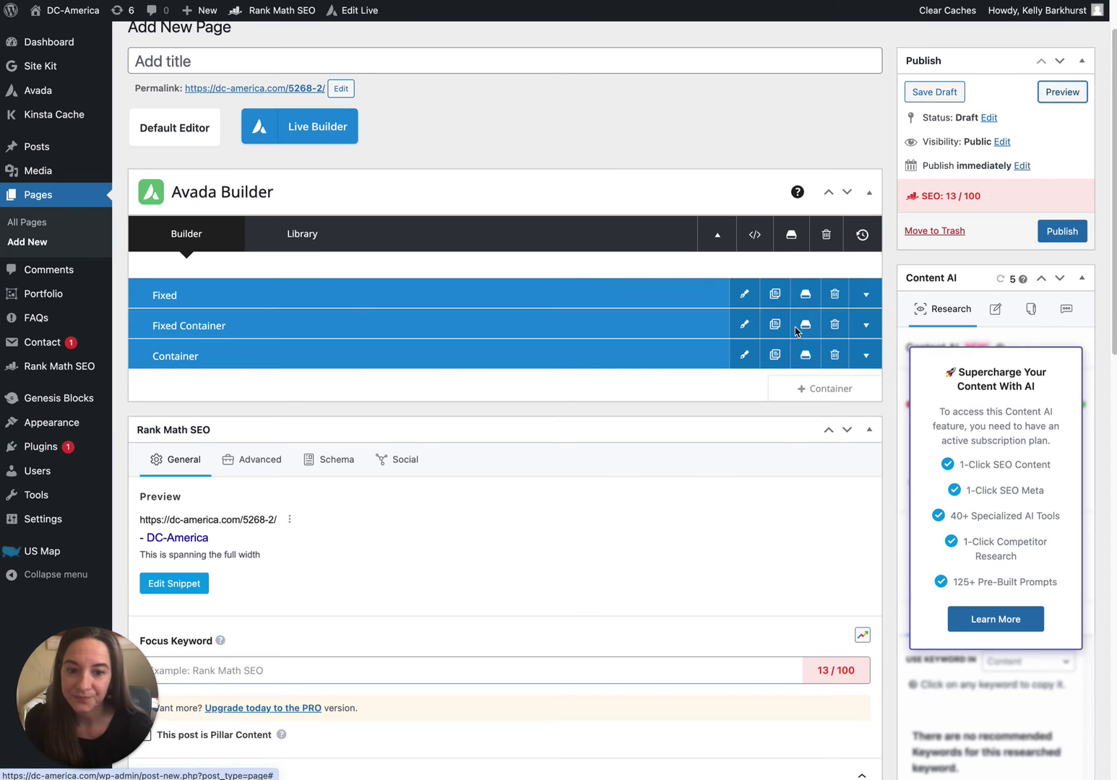
left_click(866, 324)
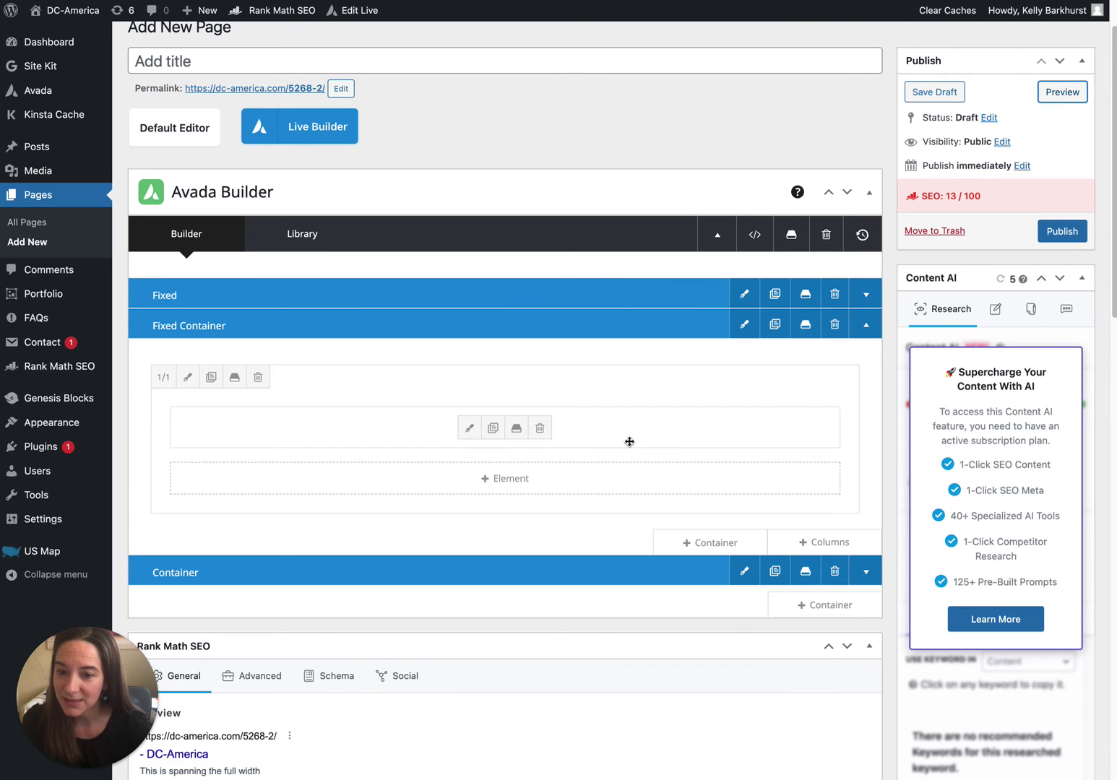
left_click(744, 324)
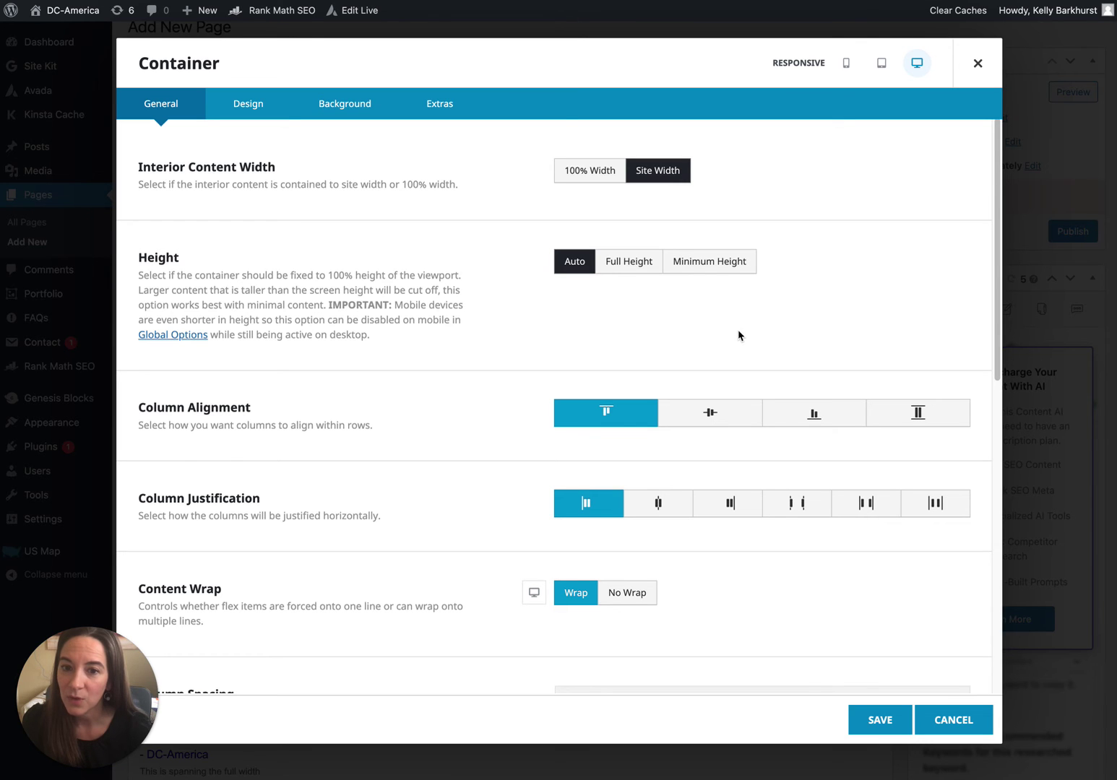
left_click(348, 108)
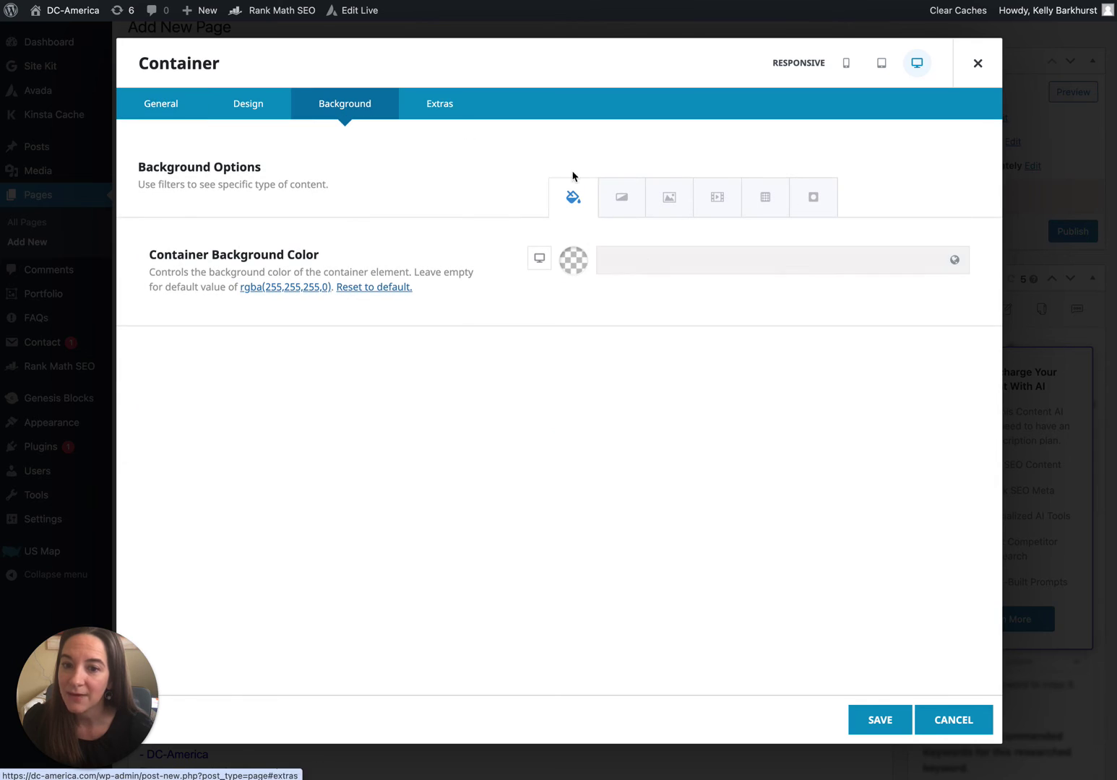
left_click(162, 109)
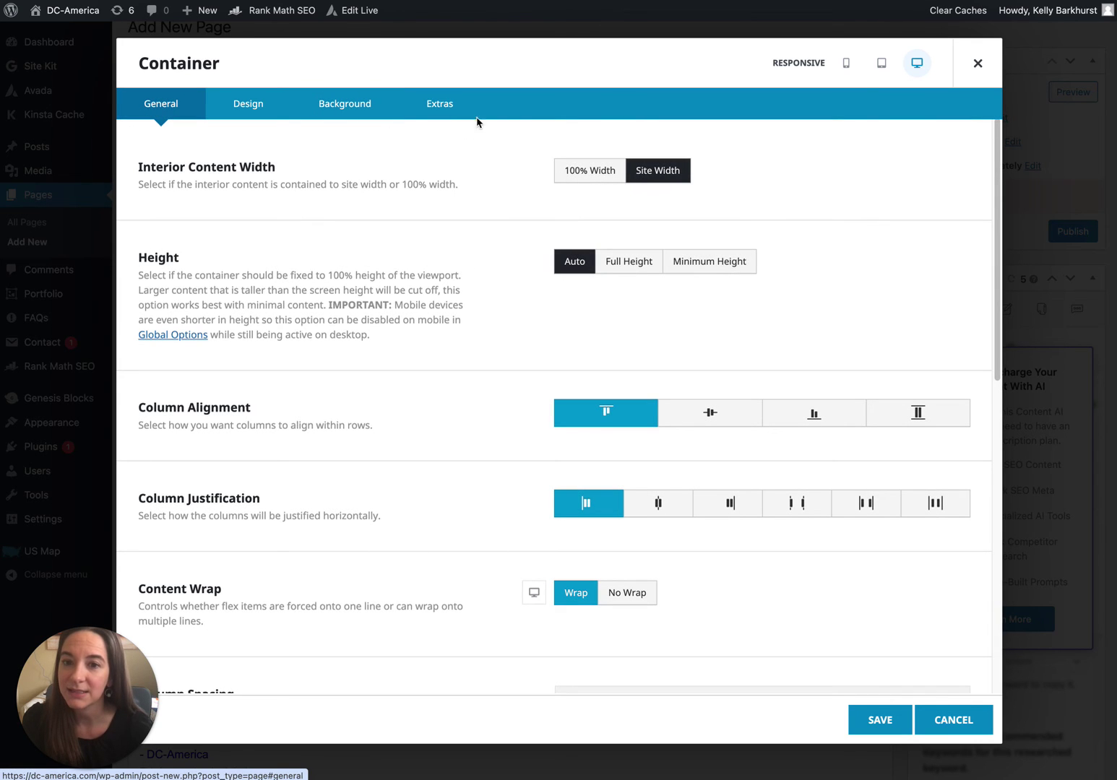
left_click(978, 63)
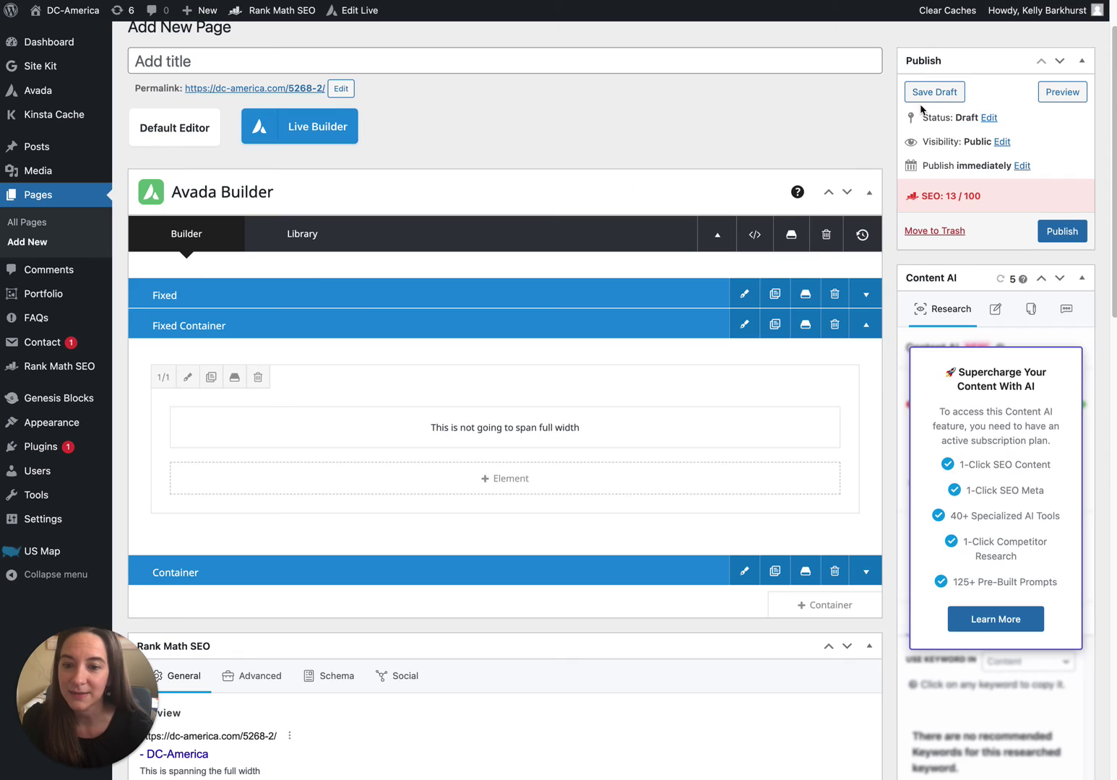
- Delete the #9c56d8 background from the Fixed Container's column, save, and preview the page
left_click(188, 380)
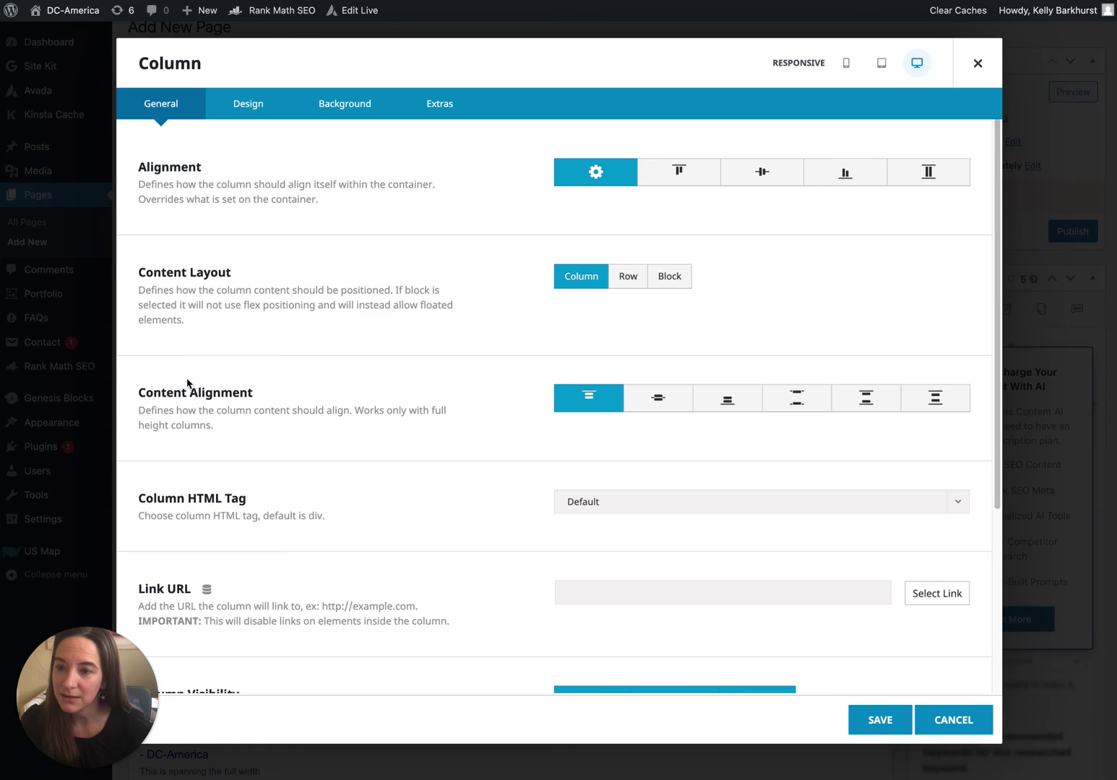
left_click(352, 108)
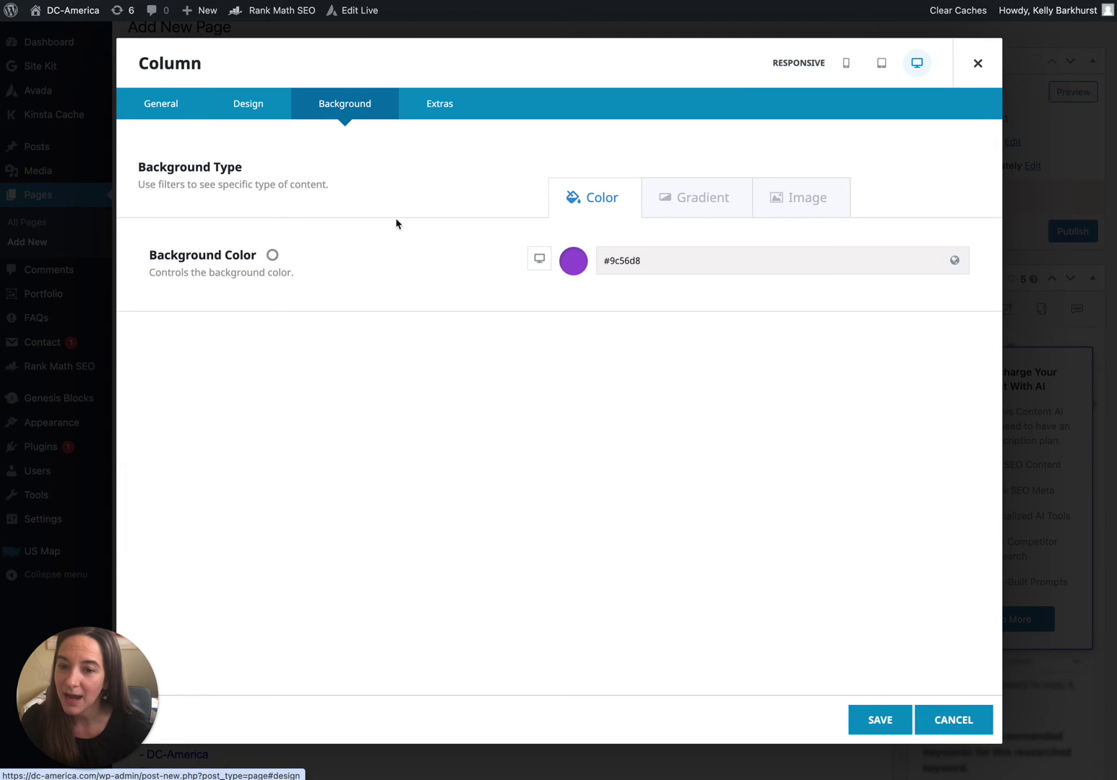
left_click(636, 262)
left_click_drag(636, 262, 616, 237)
key("BackSpace")
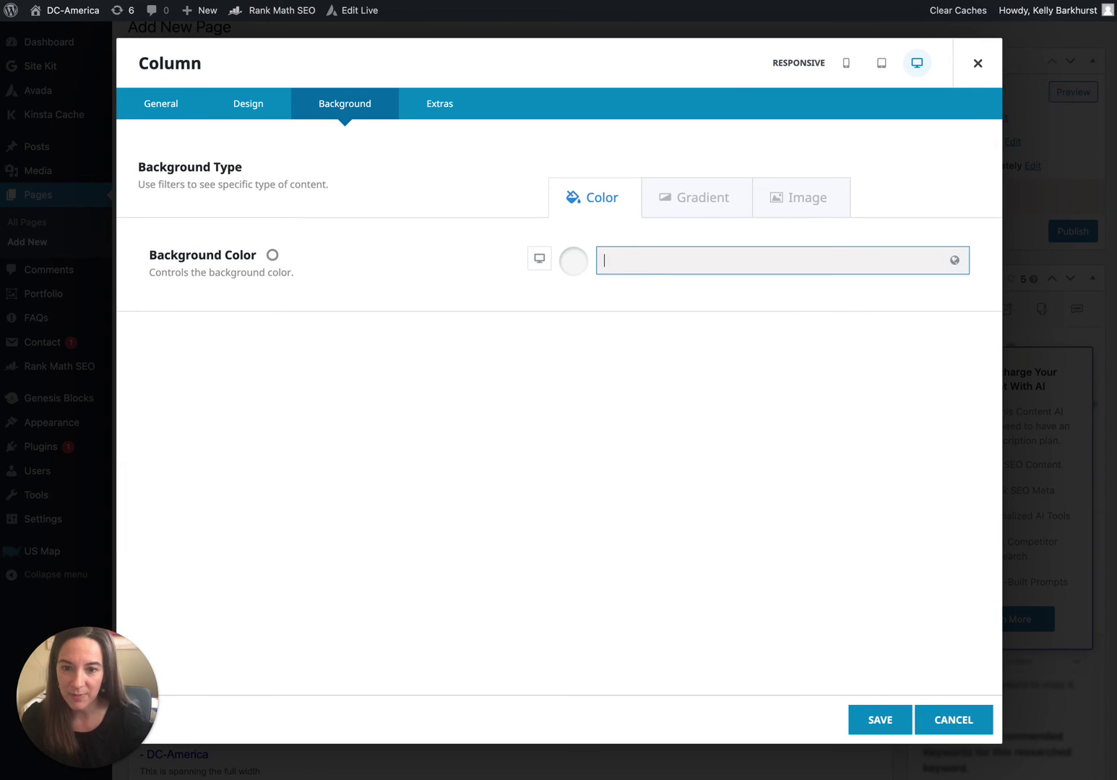
left_click(878, 720)
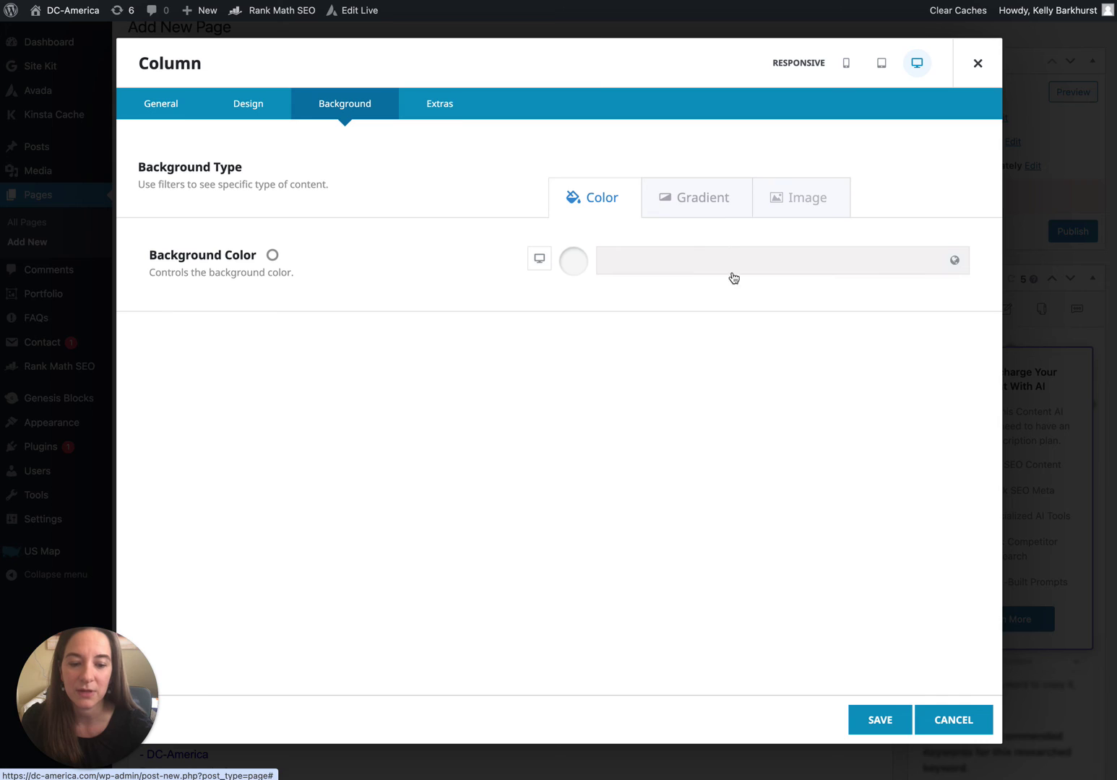
left_click(880, 720)
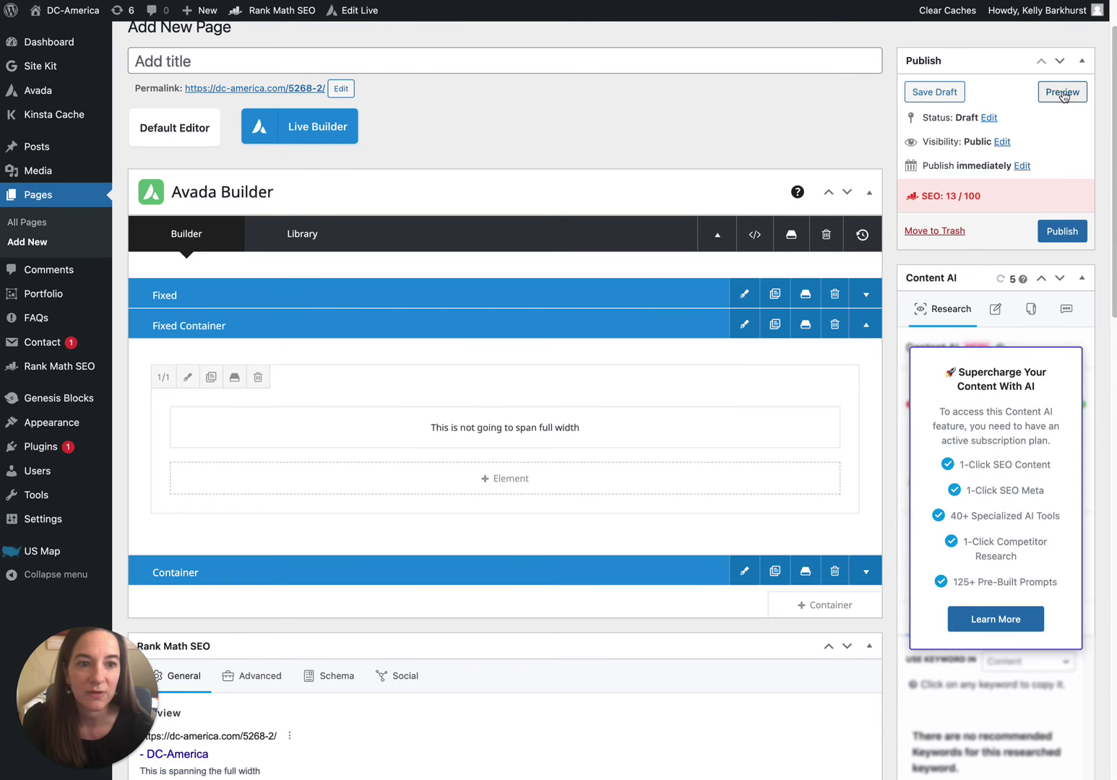
left_click(1066, 94)
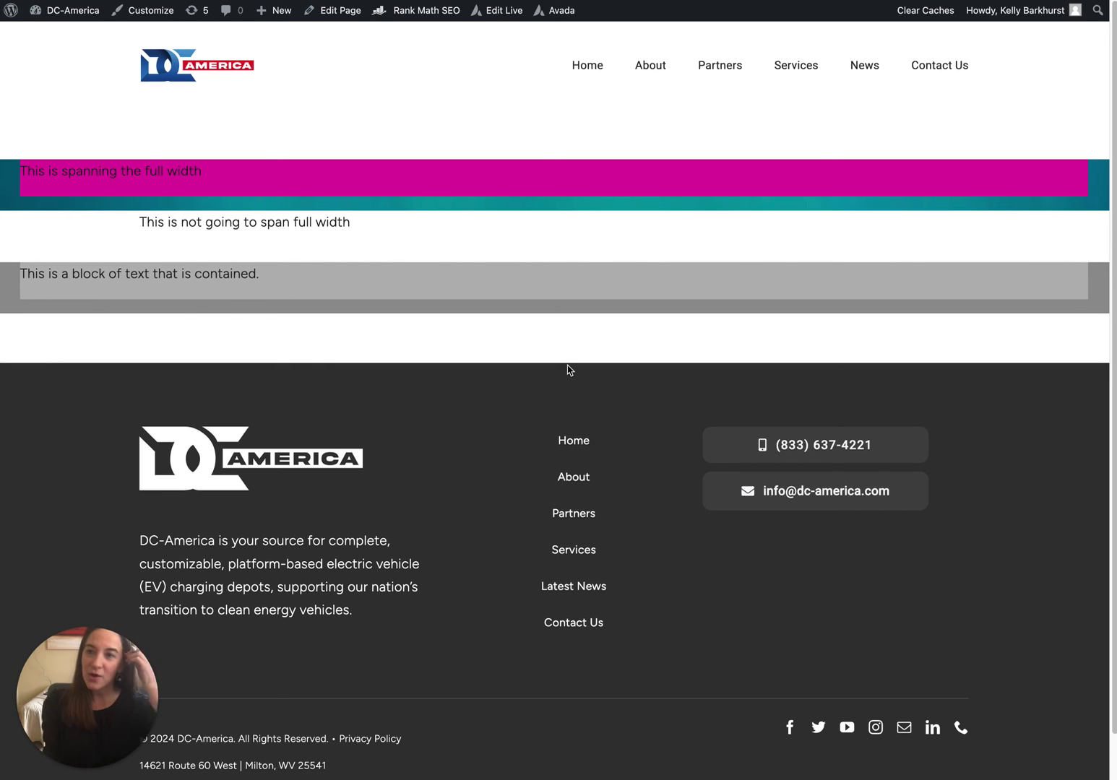
- Back in the editor, verify the Page Attributes template stays 100% Width
key("super+w")
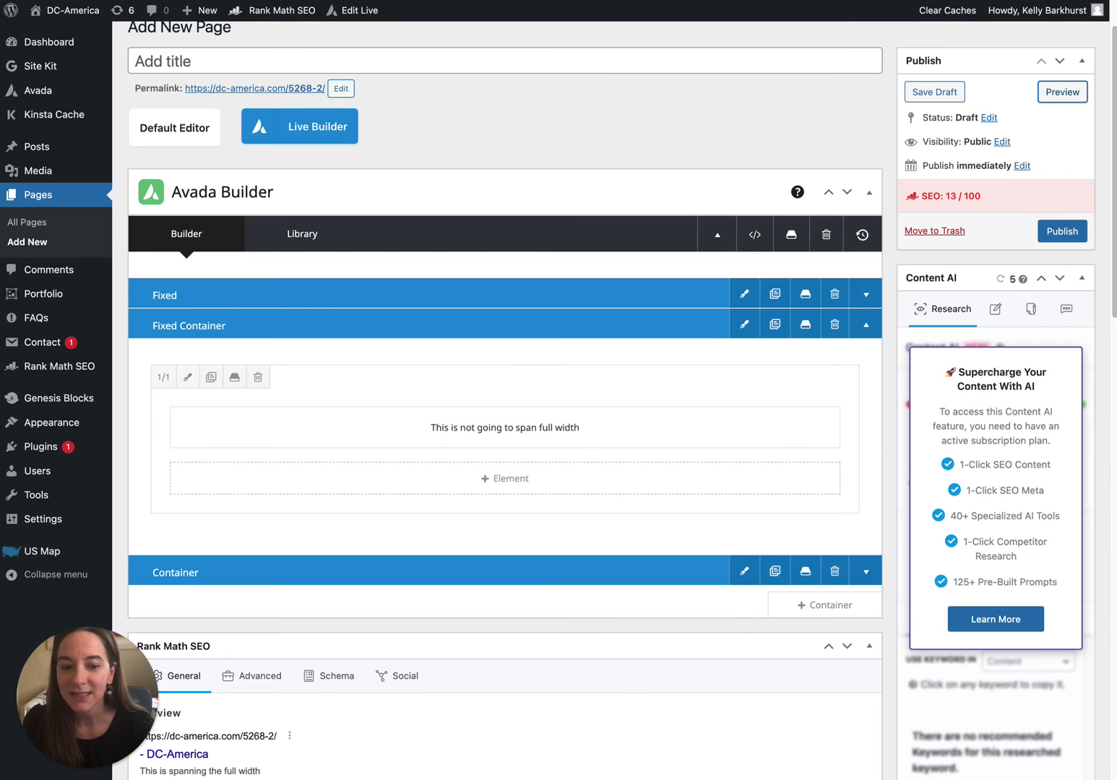
scroll(1076, 454, "down", 8)
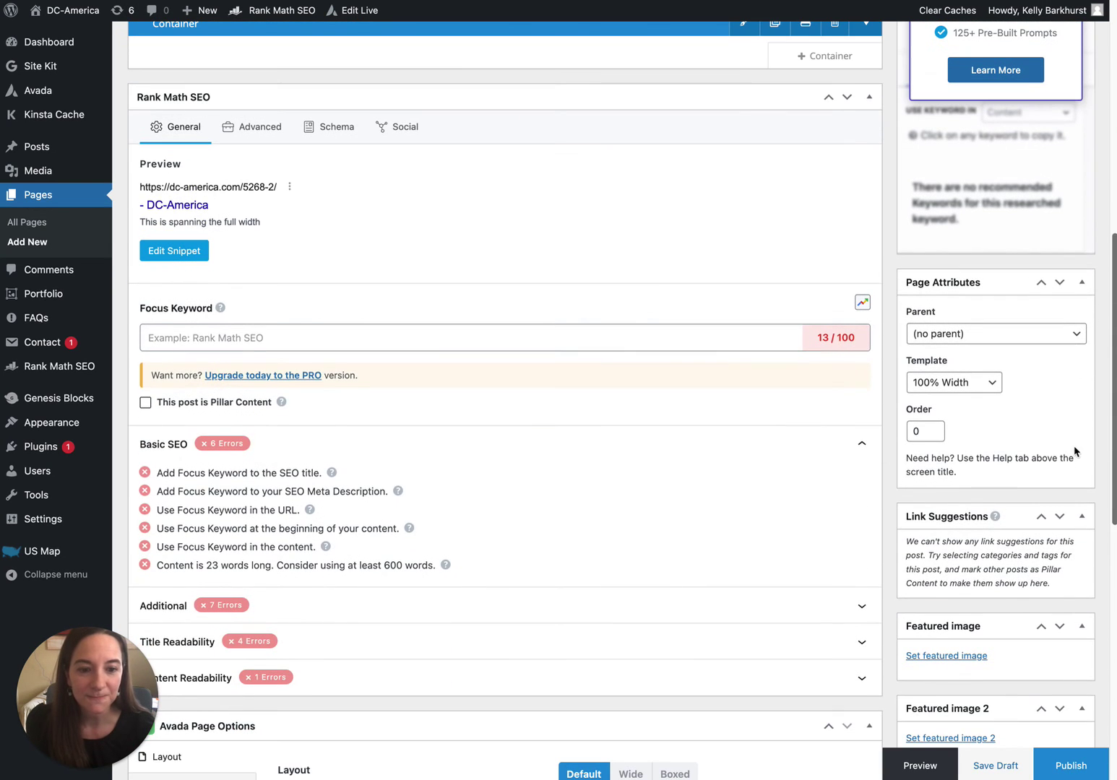
left_click(953, 384)
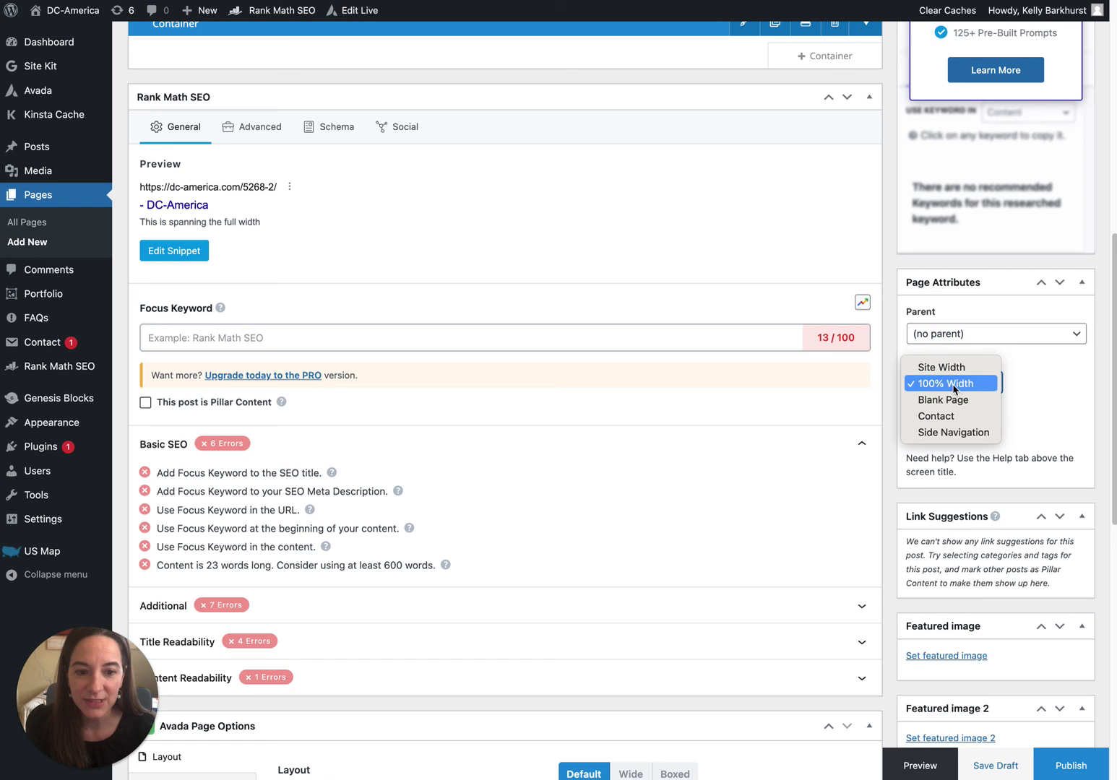
left_click(1055, 389)
scroll(1066, 289, "up", 7)
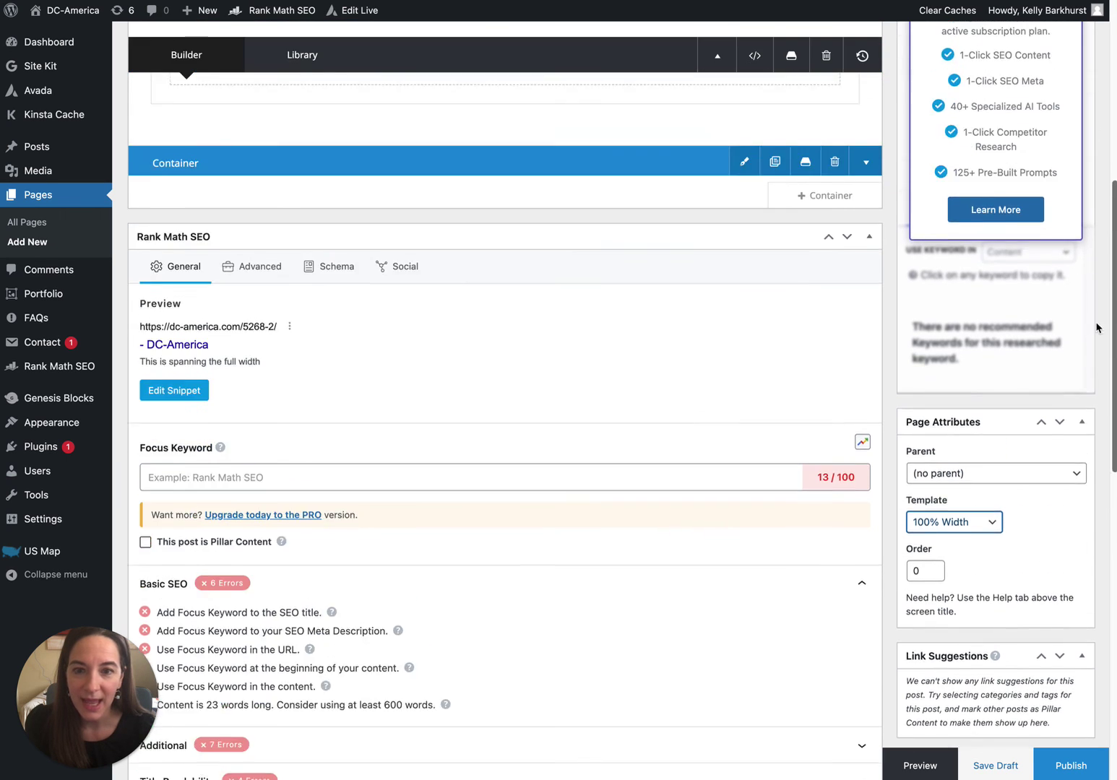
scroll(1079, 195, "up", 1)
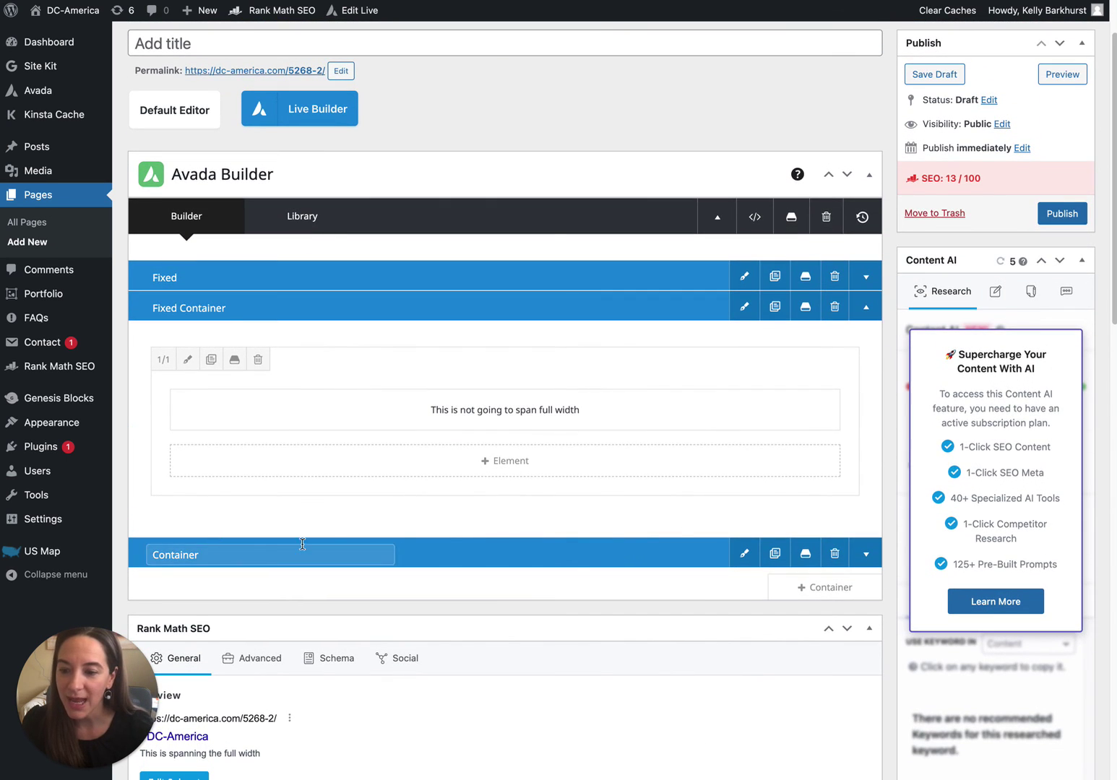
- Collapse Fixed Container and compare the Interior Content Width of Fixed, Fixed Container and Container
left_click(865, 309)
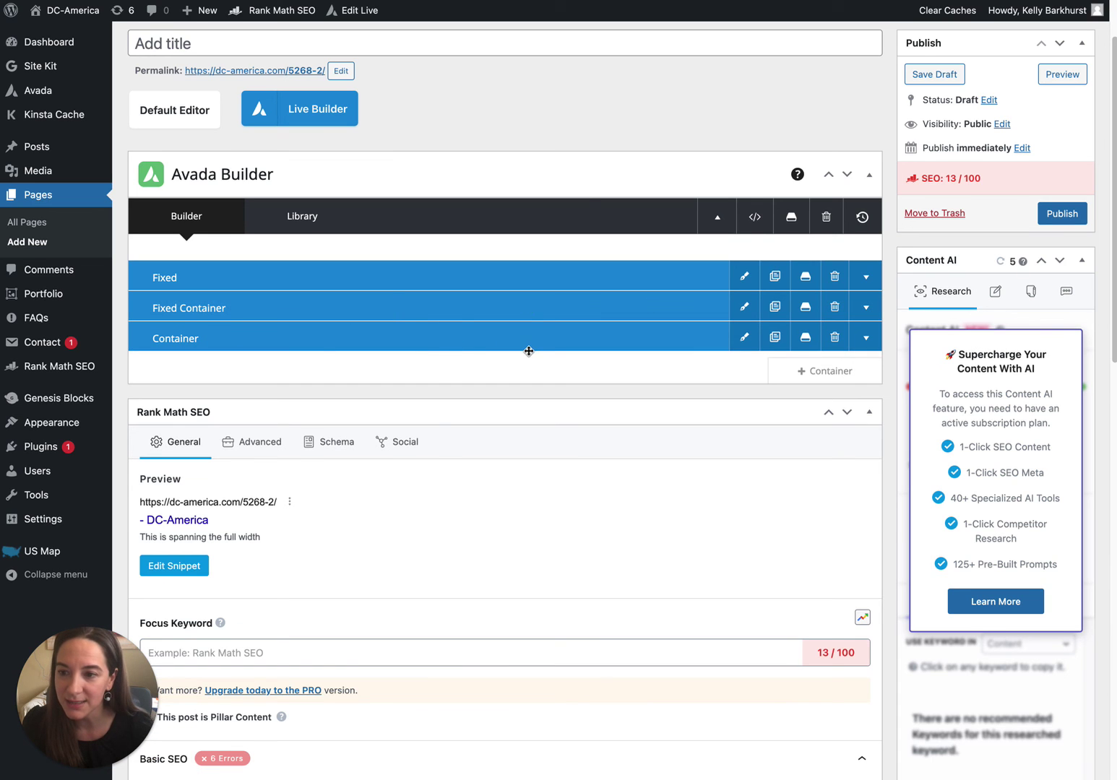
left_click(745, 279)
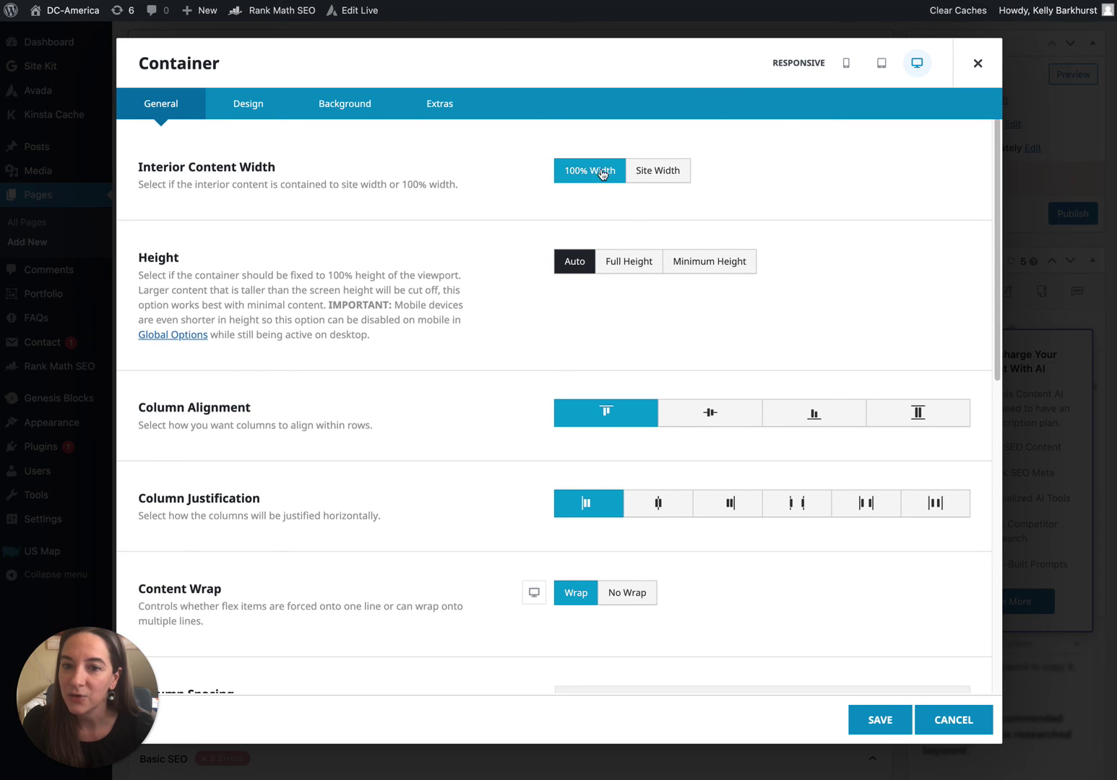
left_click(979, 65)
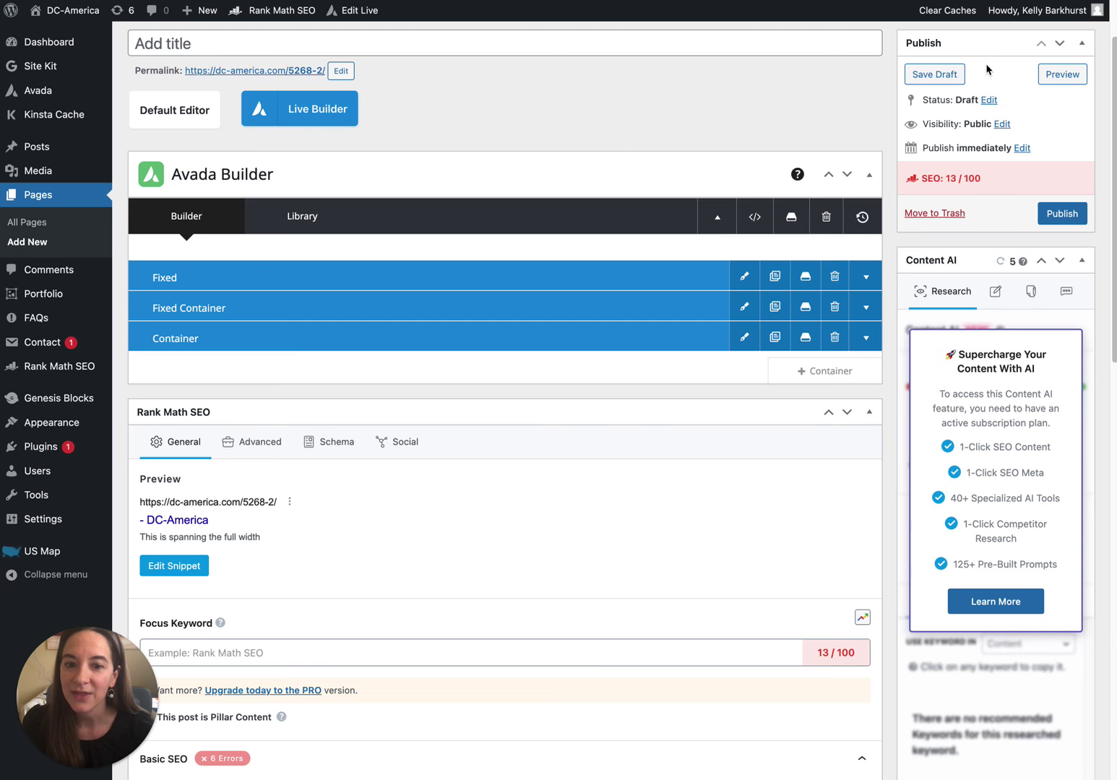
left_click(745, 309)
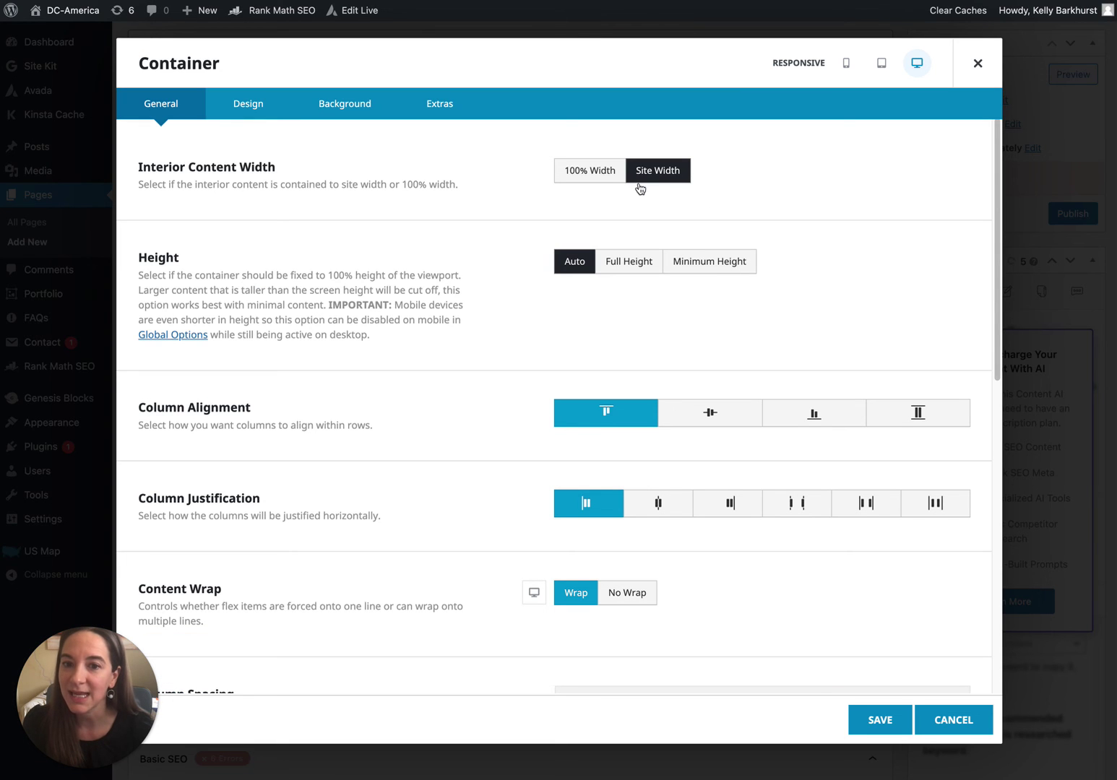
left_click(979, 65)
left_click(745, 337)
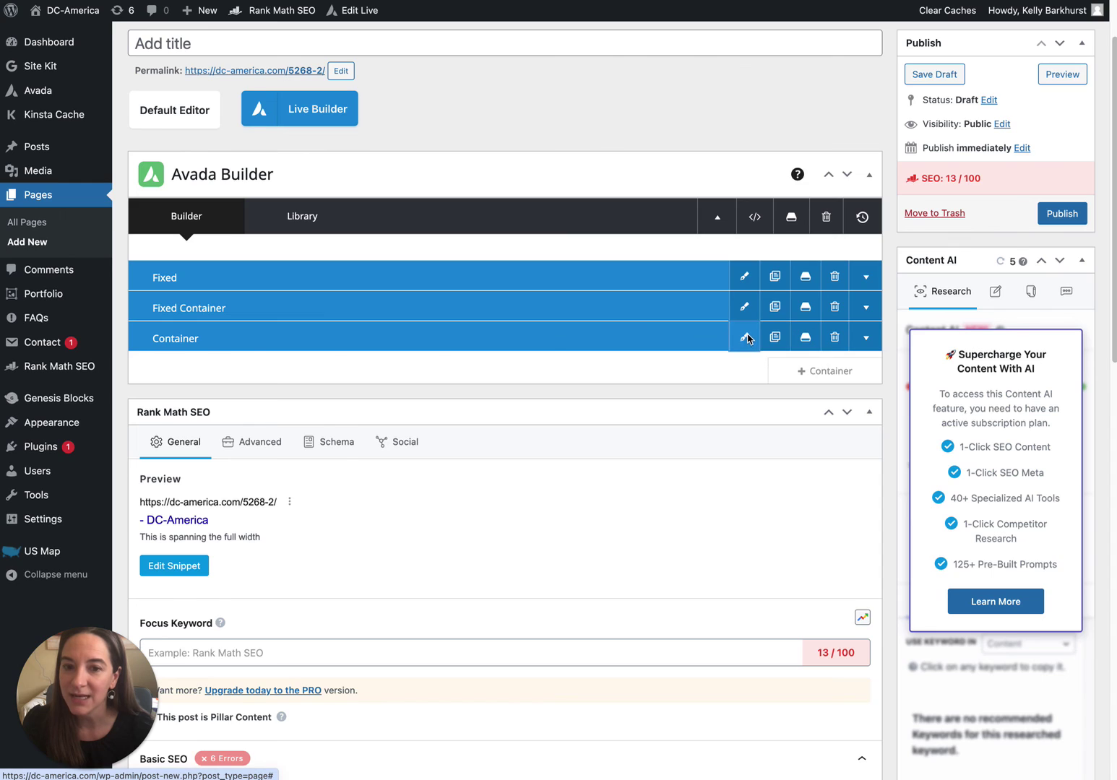